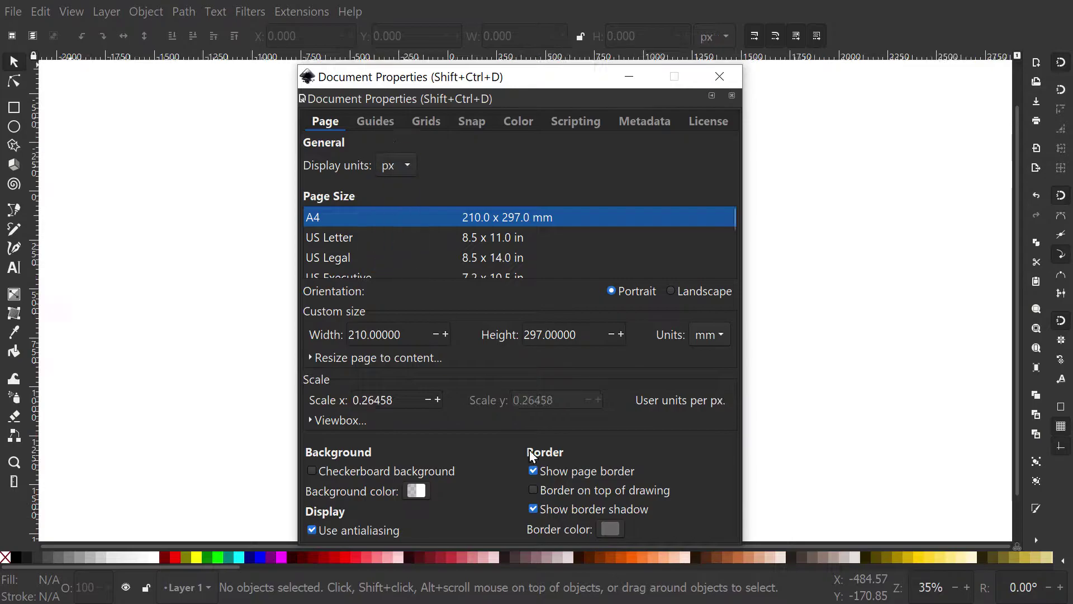
Switch to the workspace layout with a horizontal commands bar and import the flower sketch image
left_click(71, 11)
left_click(88, 419)
left_click(13, 11)
left_click(35, 231)
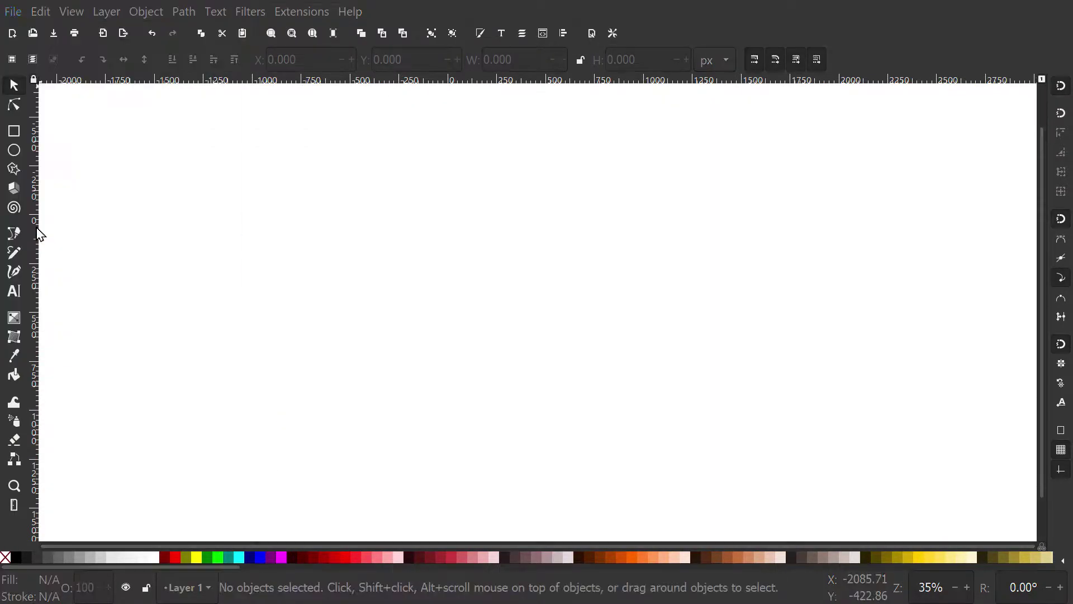
double_click(192, 163)
left_click(649, 416)
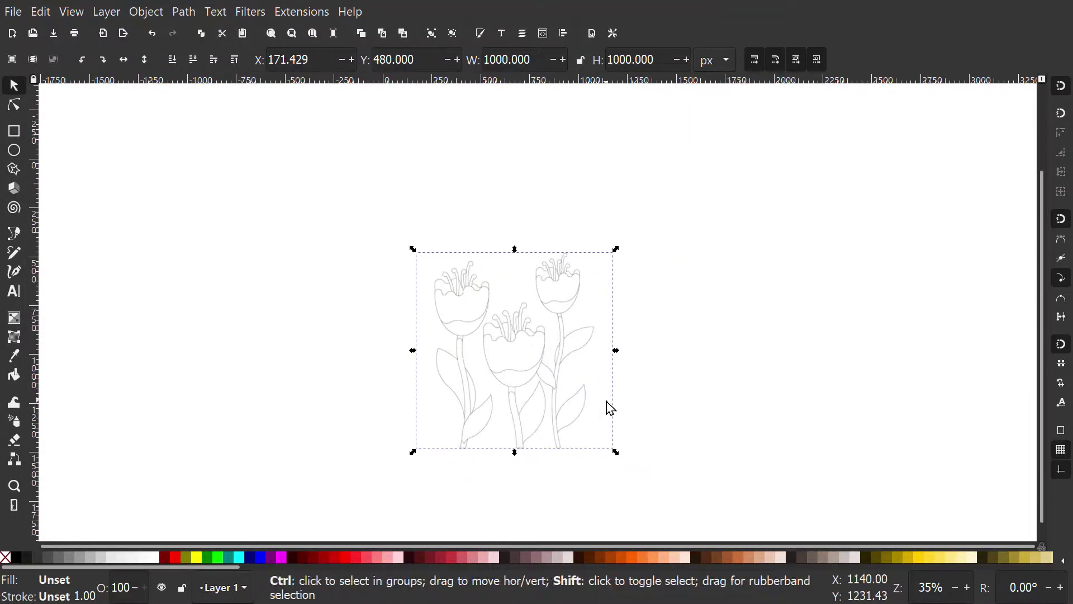
Rename the imported image's layer to "sketch" and set its blend mode to Multiply
key("ctrl+shift+l")
left_click(943, 113)
type("sketch")
key("Return")
left_click(996, 169)
left_click(978, 192)
Add a new layer named "vector" below the sketch layer
left_click(888, 144)
type("vector")
left_click(590, 323)
left_click(564, 366)
left_click(613, 356)
Lock the sketch layer and make the vector layer active for drawing
left_click(535, 314)
key("3")
left_click(903, 106)
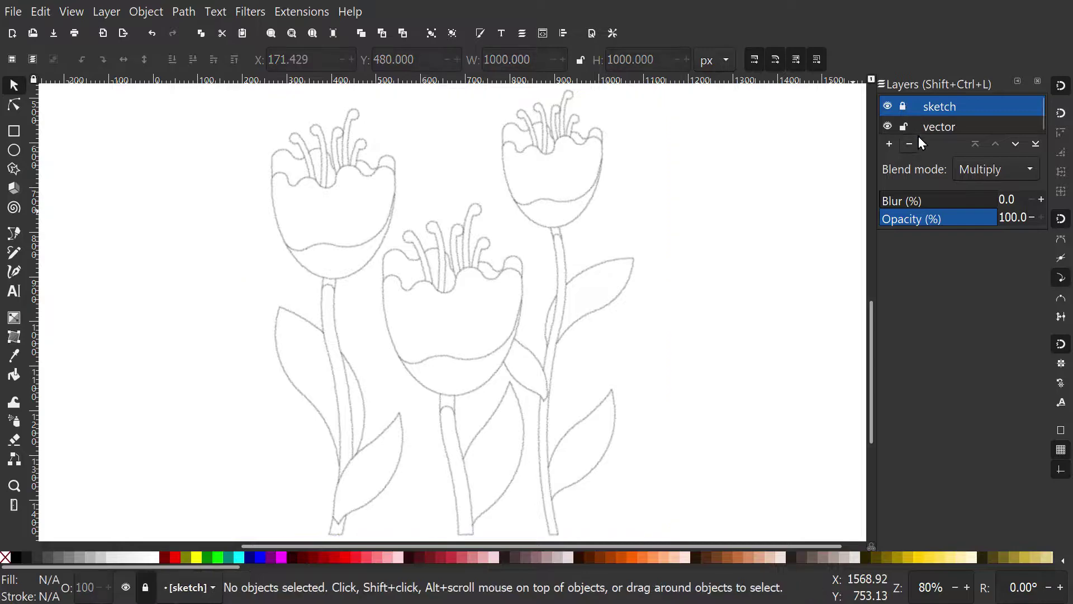
left_click(926, 126)
Draw an ellipse with radii of about 152 by 202 px over the middle flower's head
left_click_drag(371, 204, 587, 438)
key("e")
left_click_drag(314, 134, 581, 488)
Give the ellipse a lime green stroke 6 px wide and remove its fill
right_click(288, 560)
left_click(305, 479)
right_click(52, 578)
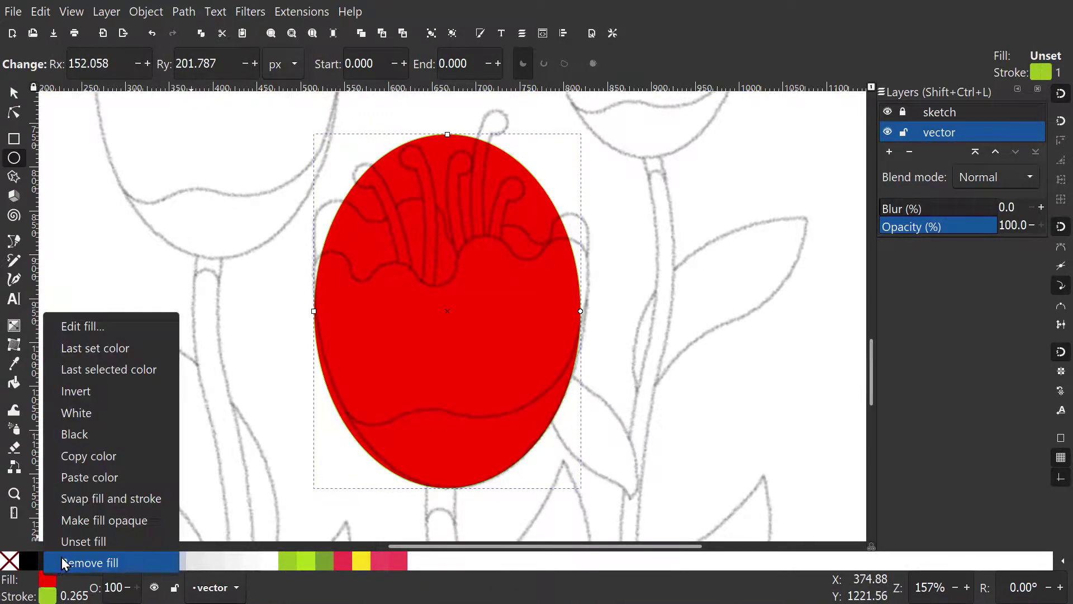
left_click(84, 558)
right_click(72, 596)
right_click(66, 598)
left_click(82, 349)
Stretch and move the ellipse to about 317 by 513 px so its lower part follows the sketched cup
key("s")
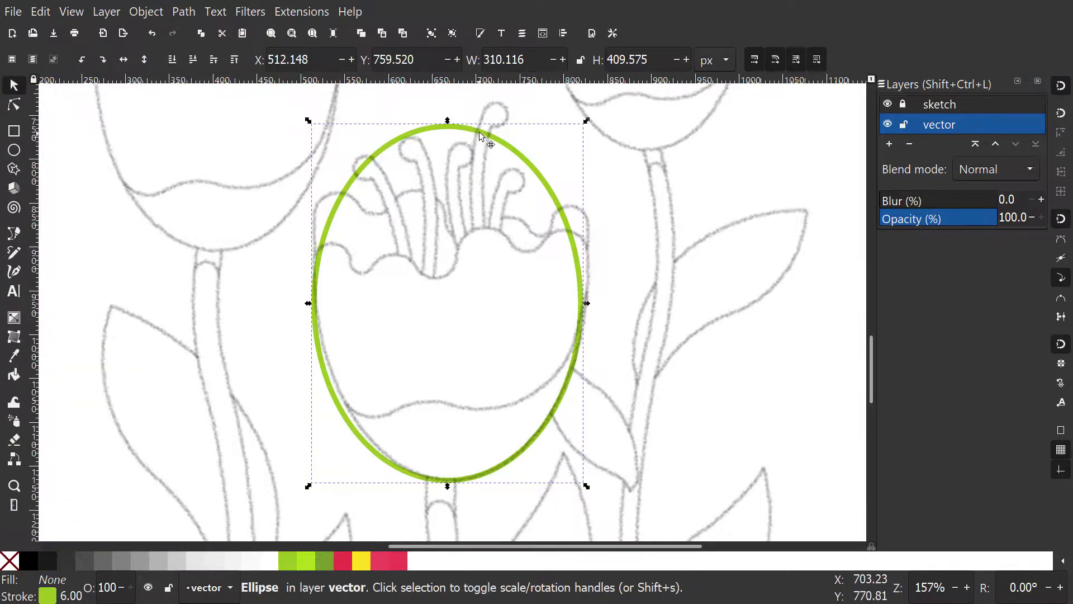
key("minus")
left_click_drag(456, 426, 456, 435)
left_click_drag(427, 300, 425, 340)
left_click_drag(553, 313, 555, 313)
left_click_drag(565, 309, 568, 318)
Turn off stroke scaling for resized objects and set the ellipse's stroke width to 6 px
left_click(753, 60)
right_click(71, 596)
left_click(93, 349)
Trace the wavy front edge of the middle flower's cup across the ellipse as a Spiro path
scroll(422, 351, "up", 1)
left_click_drag(423, 352, 352, 387)
key("b")
scroll(264, 364, "up", 1)
left_click(66, 63)
left_click(269, 338)
scroll(269, 337, "up", 2)
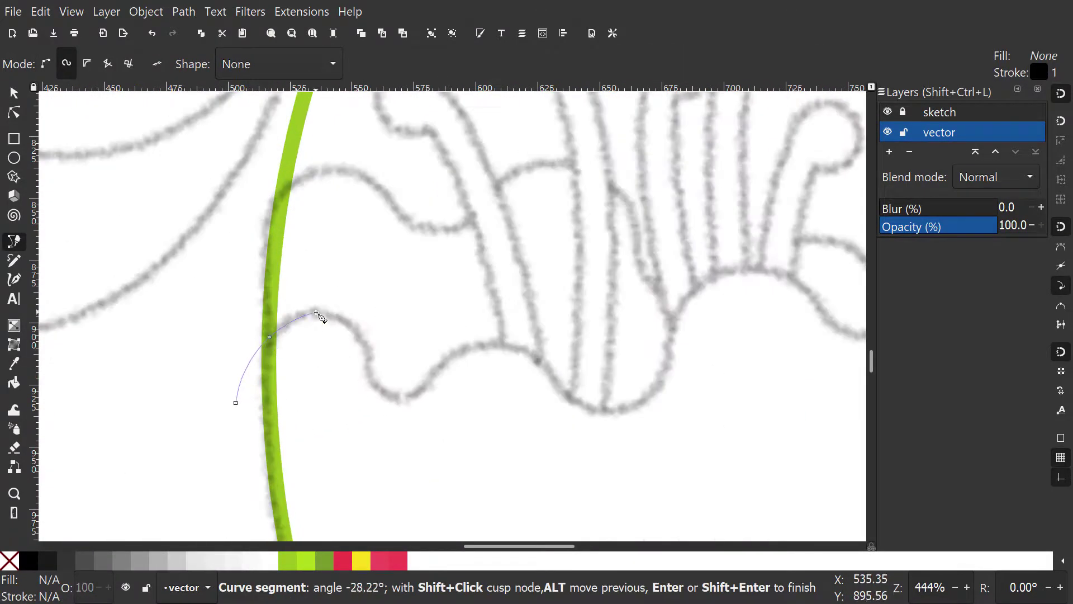
left_click(556, 381)
scroll(457, 419, "right", 5)
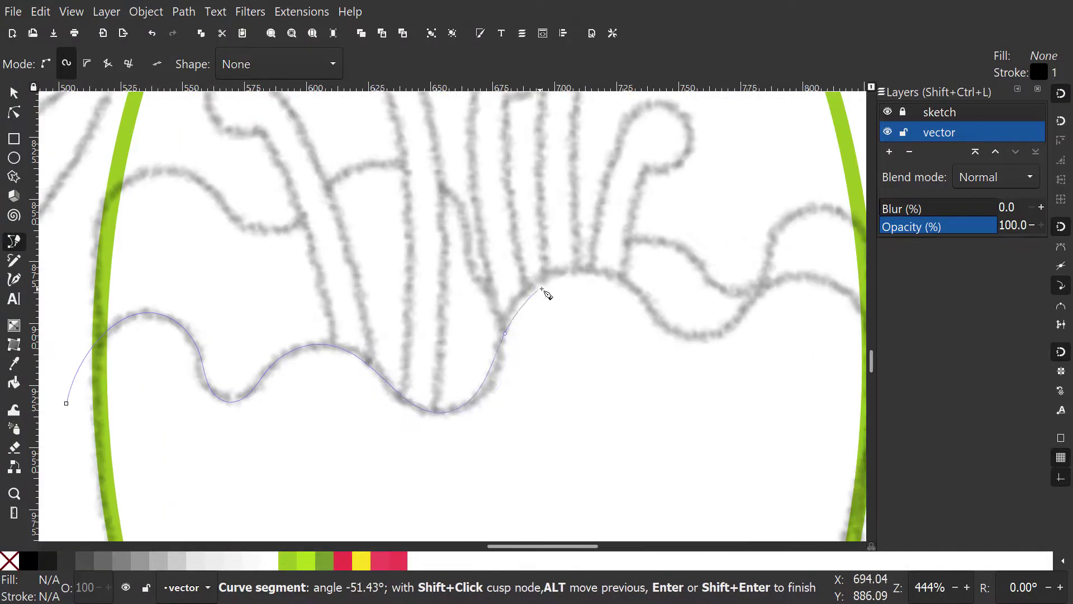
left_click(568, 291)
scroll(472, 370, "right", 5)
left_click(602, 316)
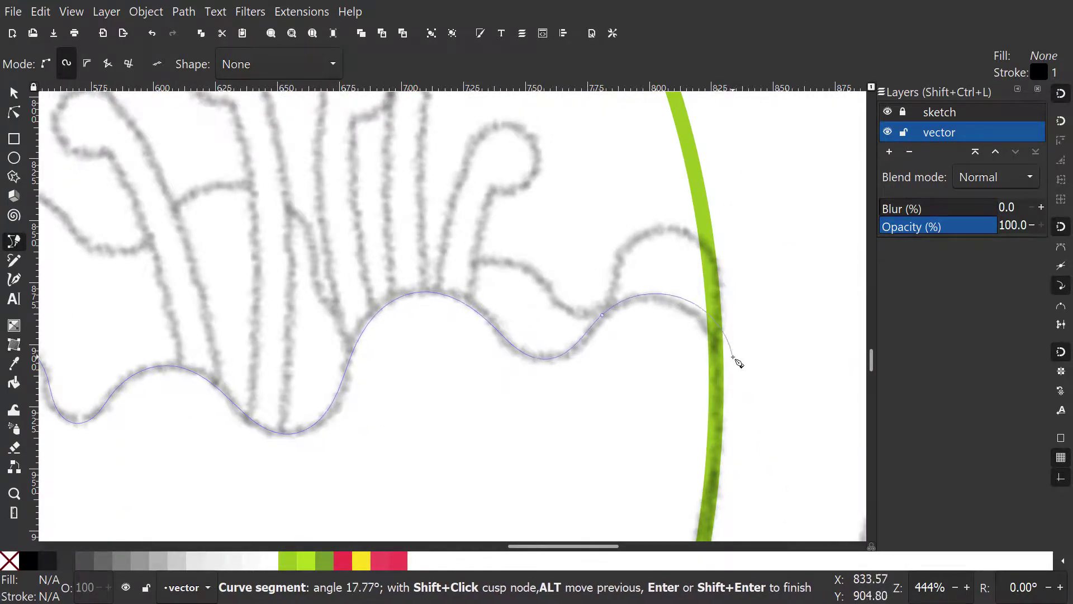
left_click(706, 323)
Continue the wavy path around the outside of the ellipse's lower half and close it at its starting node
scroll(710, 269, "down", 3)
left_click(743, 450)
left_click(625, 534)
left_click(500, 522)
left_click(378, 428)
left_click(390, 350)
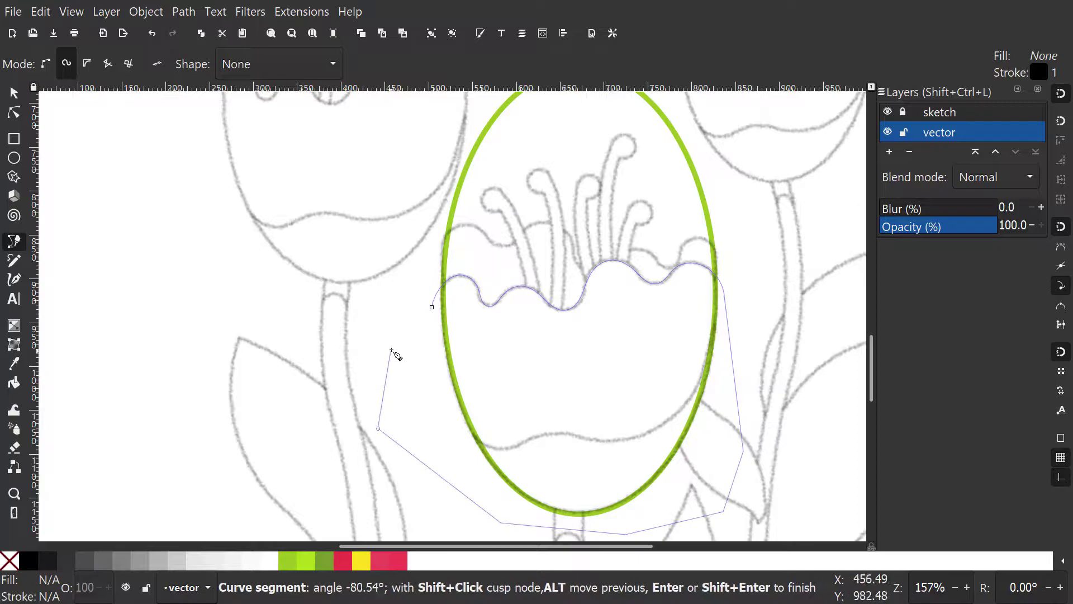
left_click(433, 307)
Copy the ellipse's style and paste it onto the closed wavy path
scroll(439, 327, "right", 2)
key("s")
left_click(407, 365)
key("ctrl+c")
left_click(350, 343)
key("ctrl+shift+v")
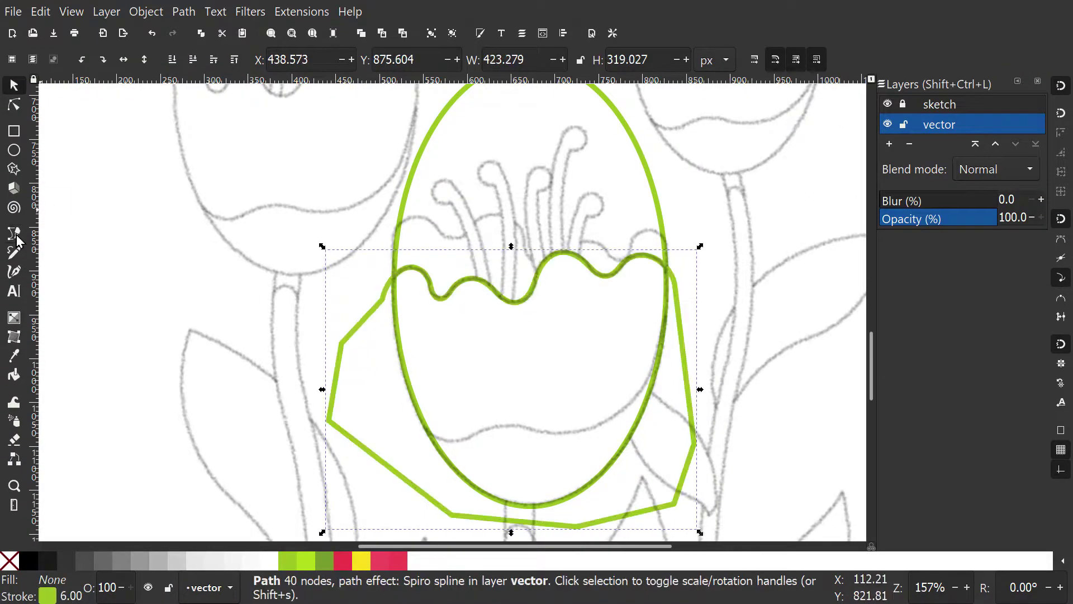
Set the Pen tool's preferences so new paths use the green 6 px stroke style
left_click(16, 241)
double_click(14, 242)
left_click(403, 116)
key("Escape")
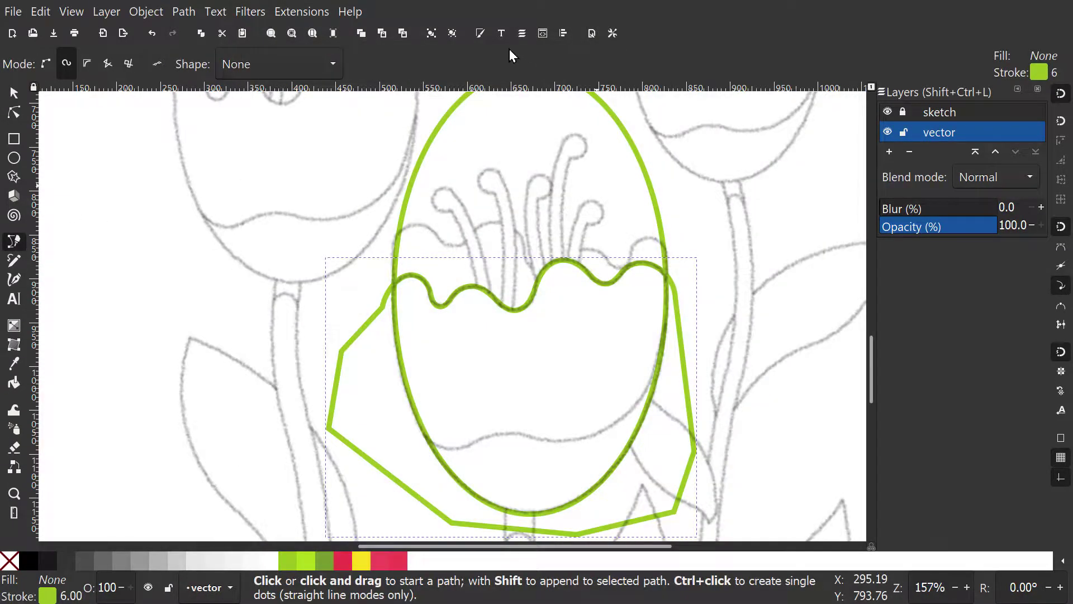
Open the Fill and Stroke settings and intersect the ellipse with the wavy path to form the flower cup
left_click(482, 38)
key("minus")
key("s")
key("Tab")
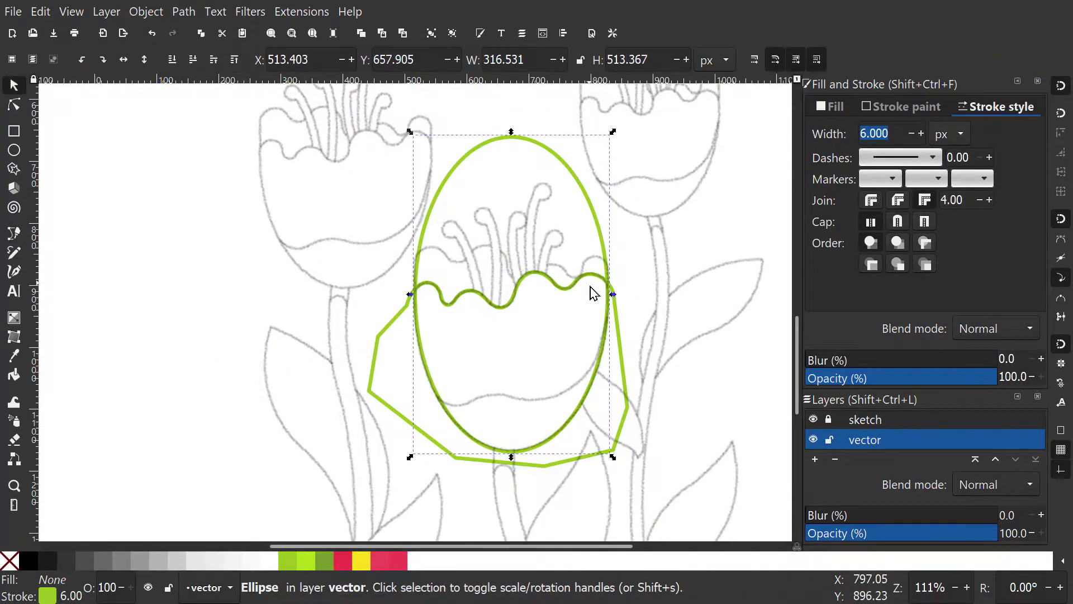
left_click(625, 343, "shift")
key("ctrl+asterisk")
scroll(628, 340, "up", 2)
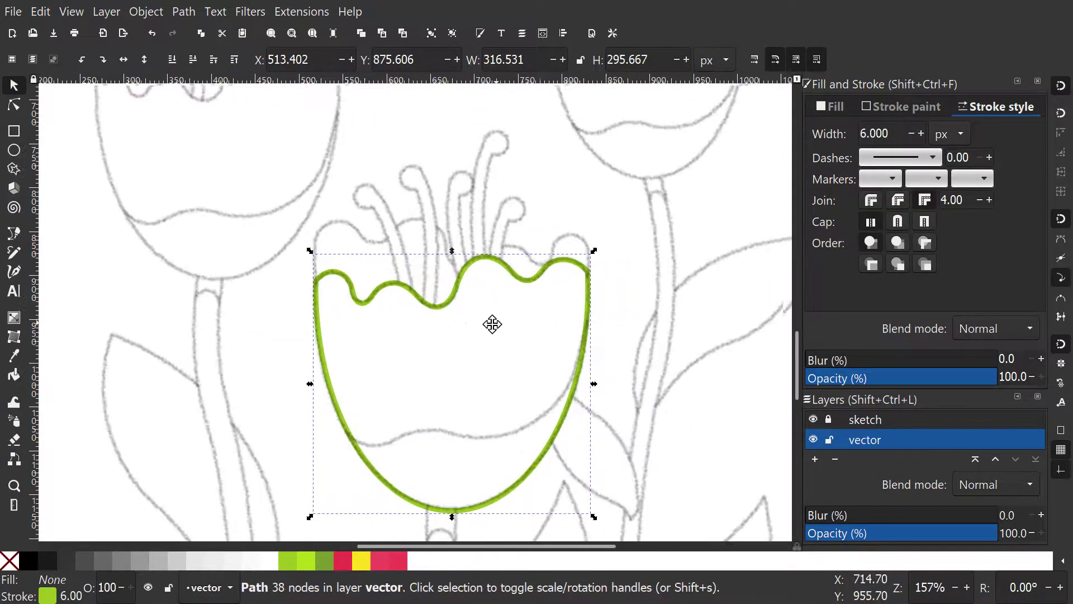
Add a Corners (Fillet/Chamfer) path effect to the flower cup and prepare its nodes for editing
key("ctrl+ampersand")
left_click(829, 143)
left_click(836, 139)
key("n")
scroll(230, 249, "up", 8)
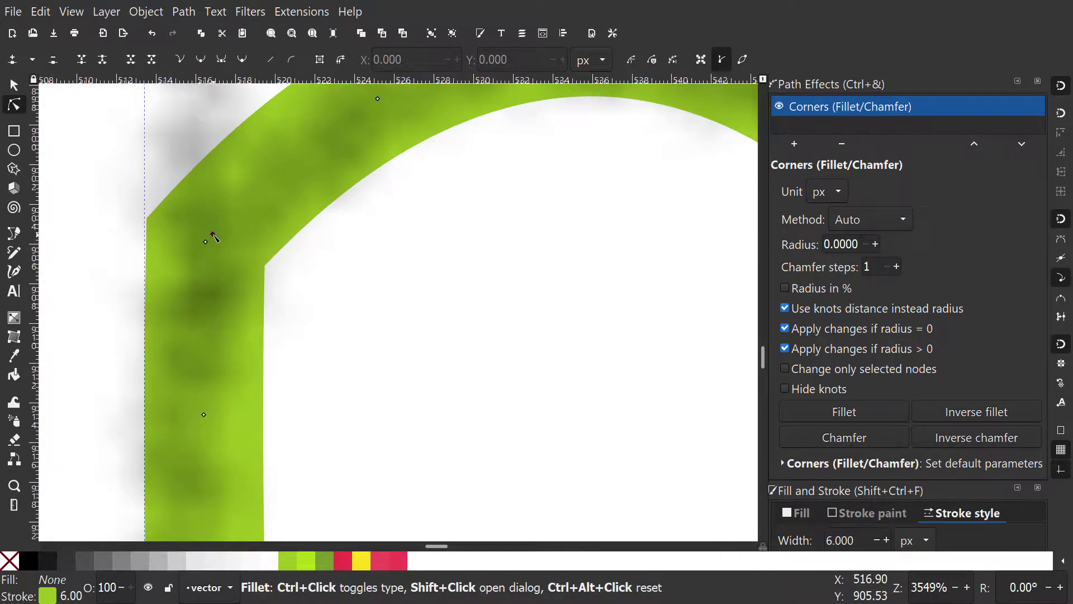
Try to round the cup's upper-left corner at its closely spaced nodes and undo the attempts
key("Escape")
left_click(211, 236)
scroll(209, 224, "up", 5)
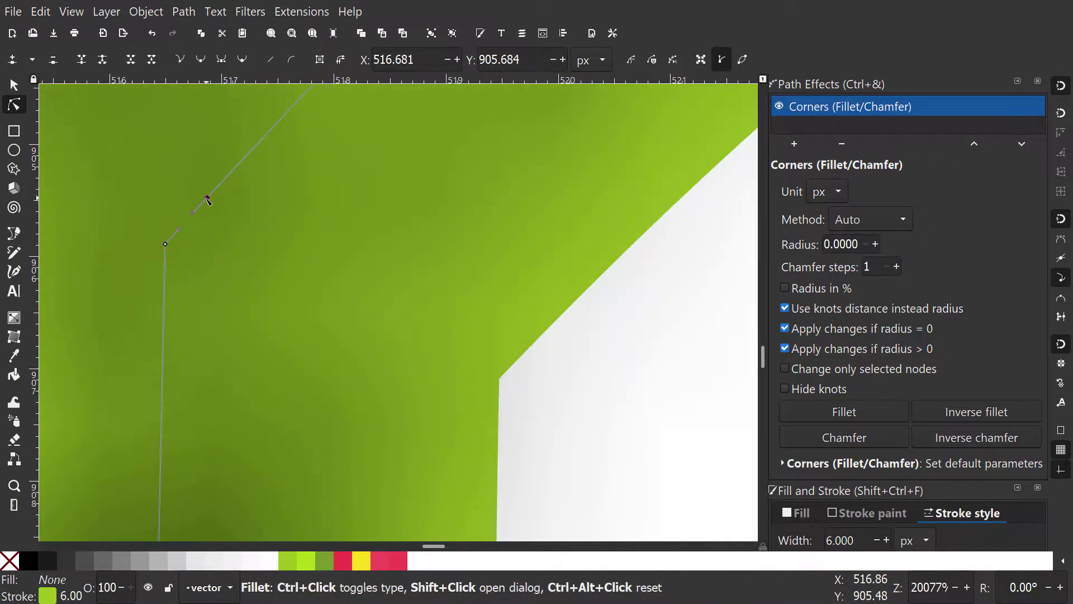
scroll(231, 213, "down", 6)
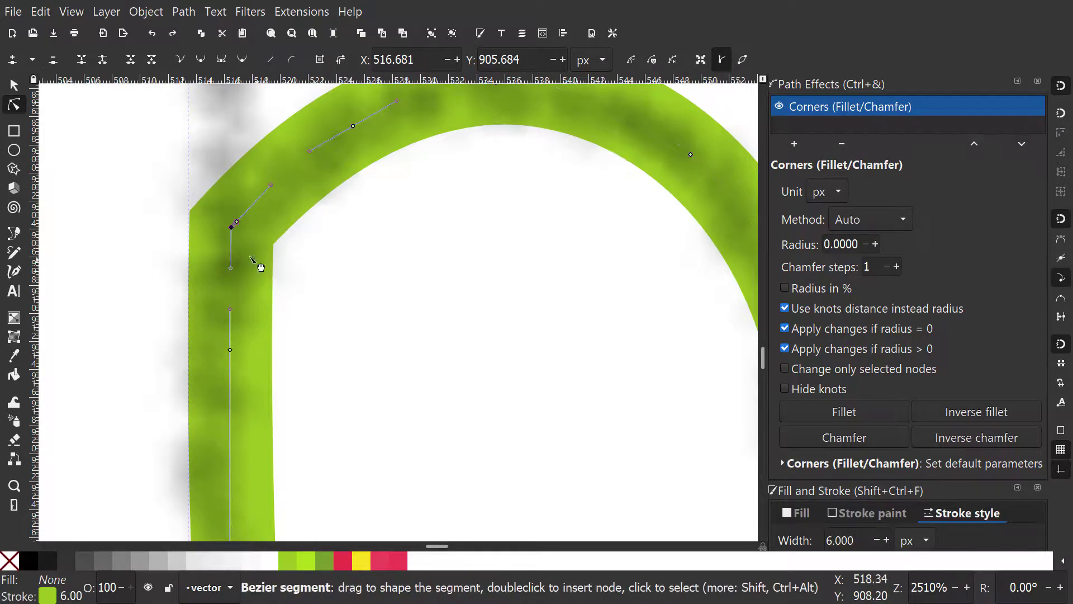
scroll(232, 228, "up", 3)
scroll(300, 233, "down", 5)
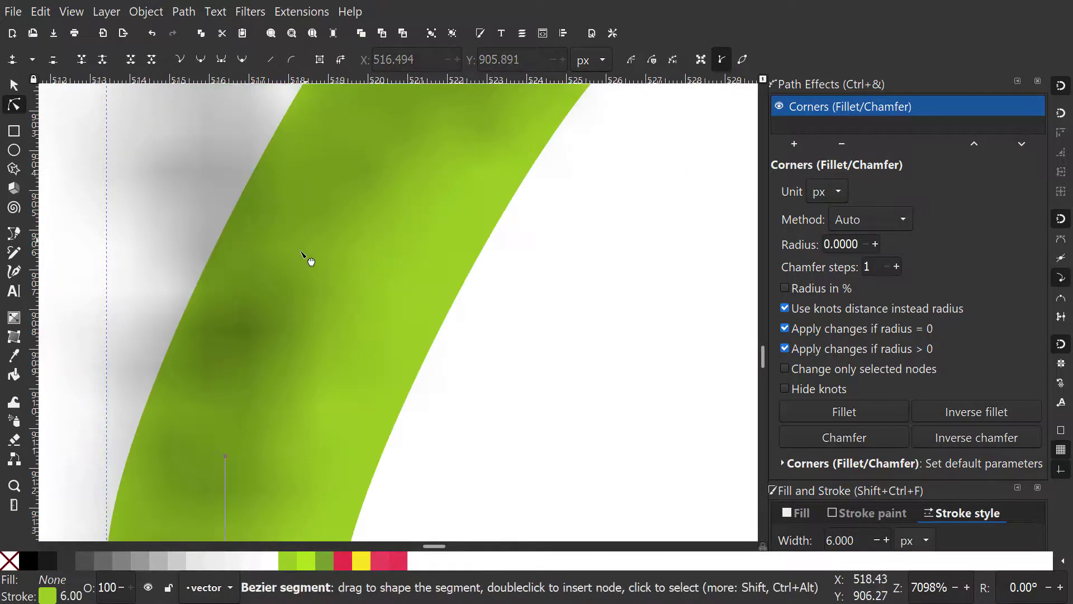
key("ctrl+z")
scroll(250, 244, "up", 4)
left_click_drag(238, 251, 317, 288)
key("ctrl+z")
Reapply the Corners (Fillet/Chamfer) effect and round the flower cup's two upper corners
left_click(794, 144)
left_click(871, 147)
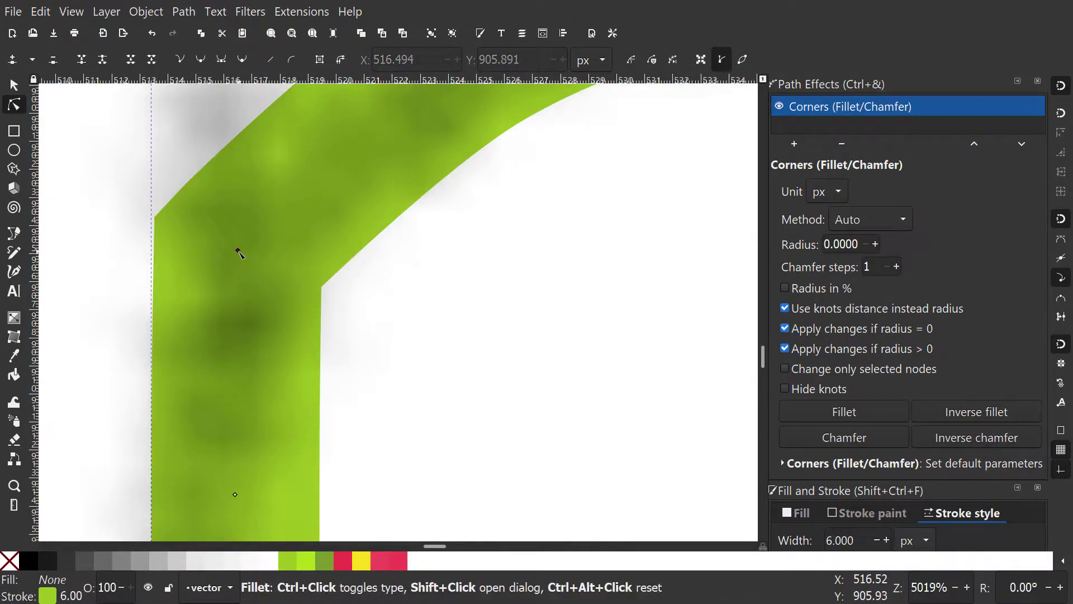
scroll(357, 313, "down", 8)
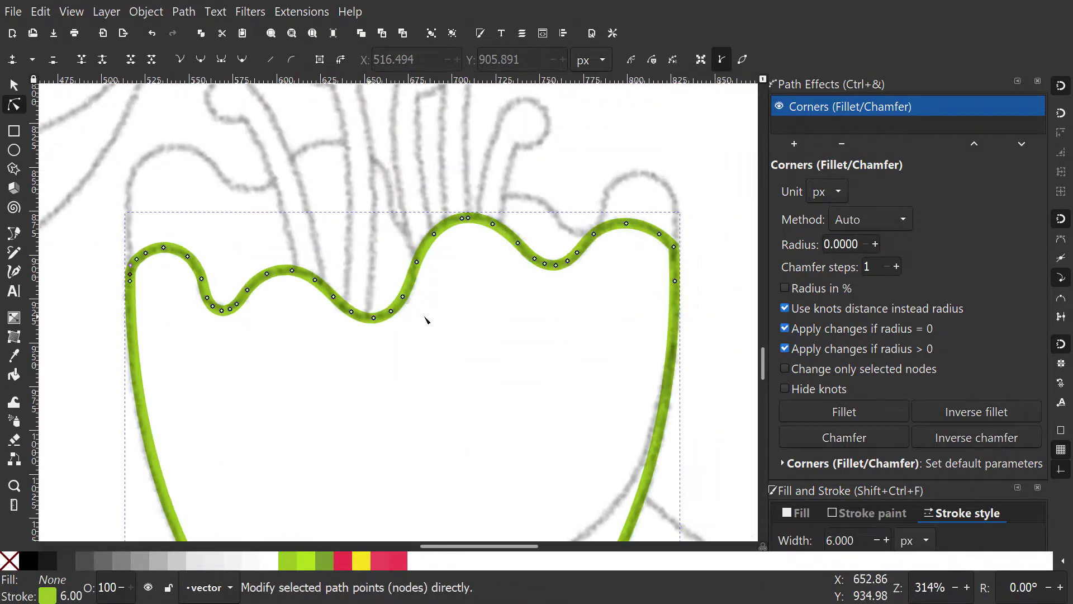
scroll(680, 252, "up", 7)
scroll(481, 257, "down", 8)
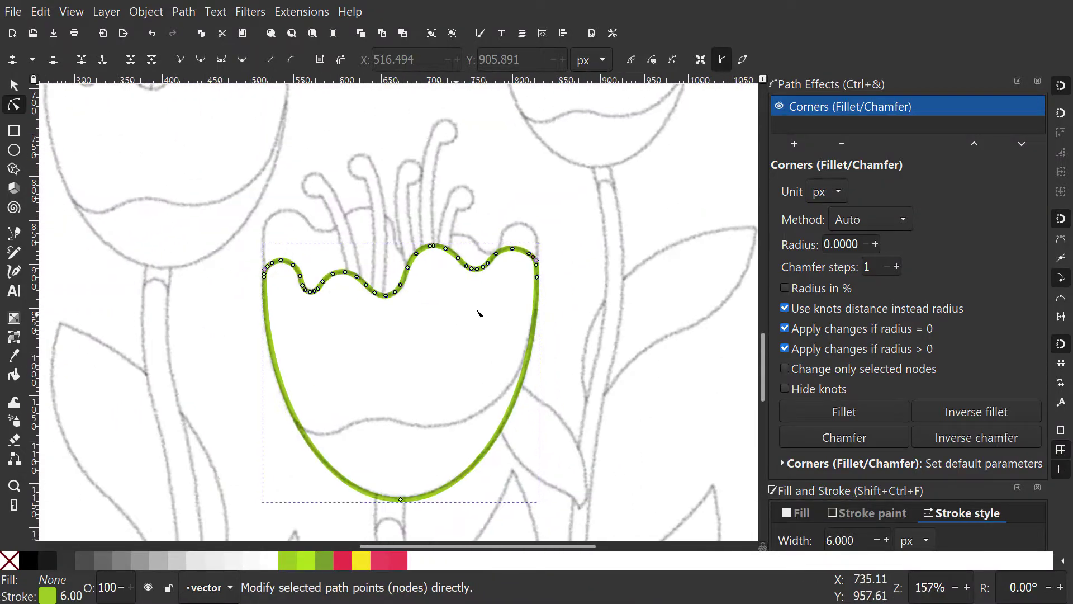
Trace the back petals' wavy edge as a closed Spiro path that overlaps the flower cup
key("s")
key("Escape")
key("b")
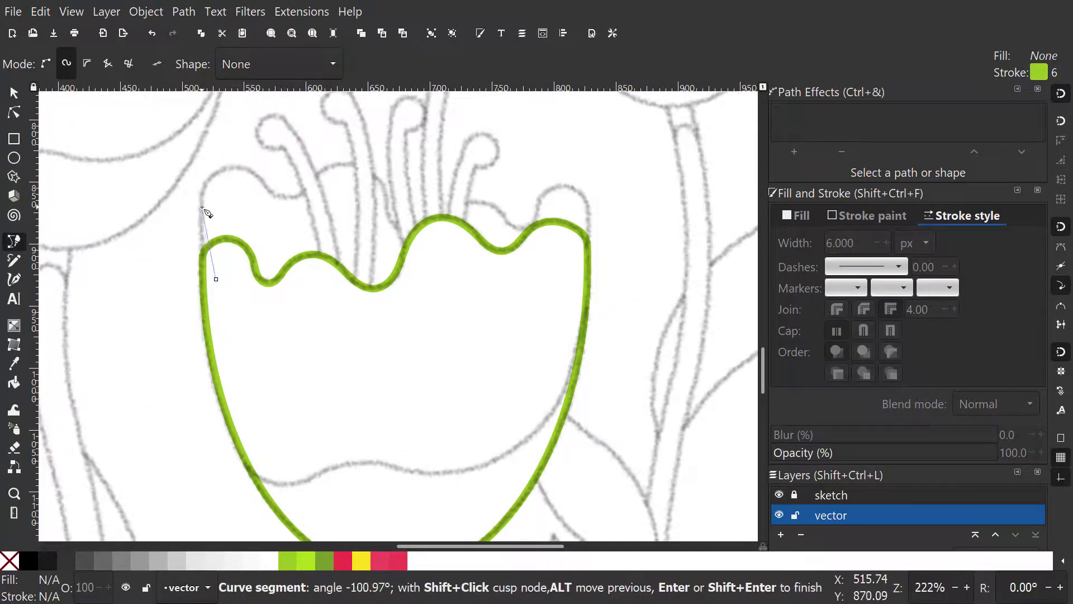
left_click(276, 353)
left_click(216, 279)
Trim the back petals' path where it overlaps the flower cup
key("s")
key("ctrl+a")
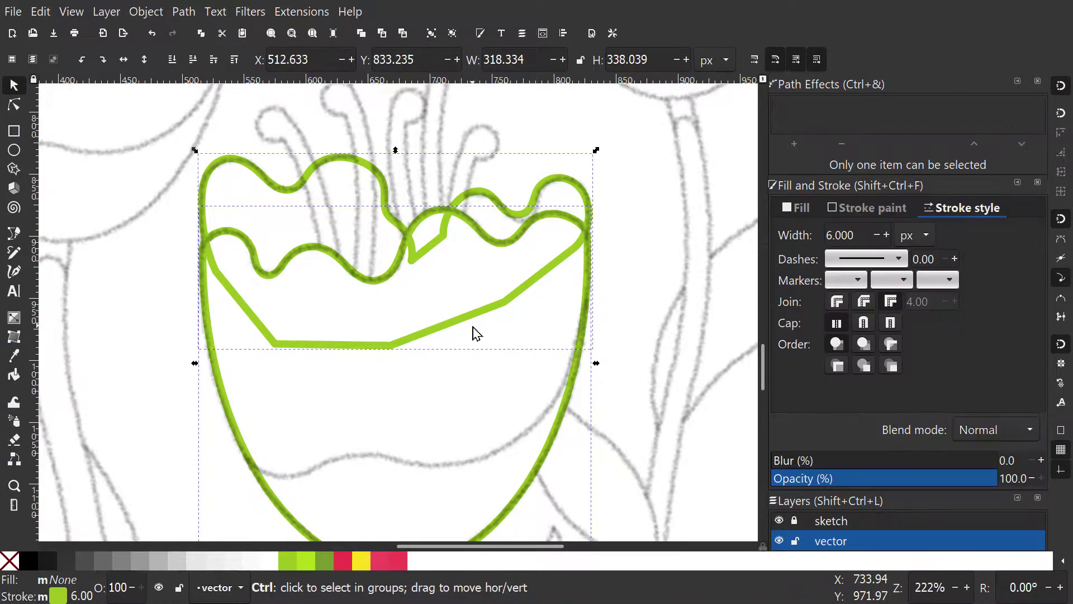
key("ctrl+z")
key("Escape")
Draw the leftmost stamen as a curved Spiro stroke and set its width to 10 px
scroll(328, 343, "up", 3)
key("b")
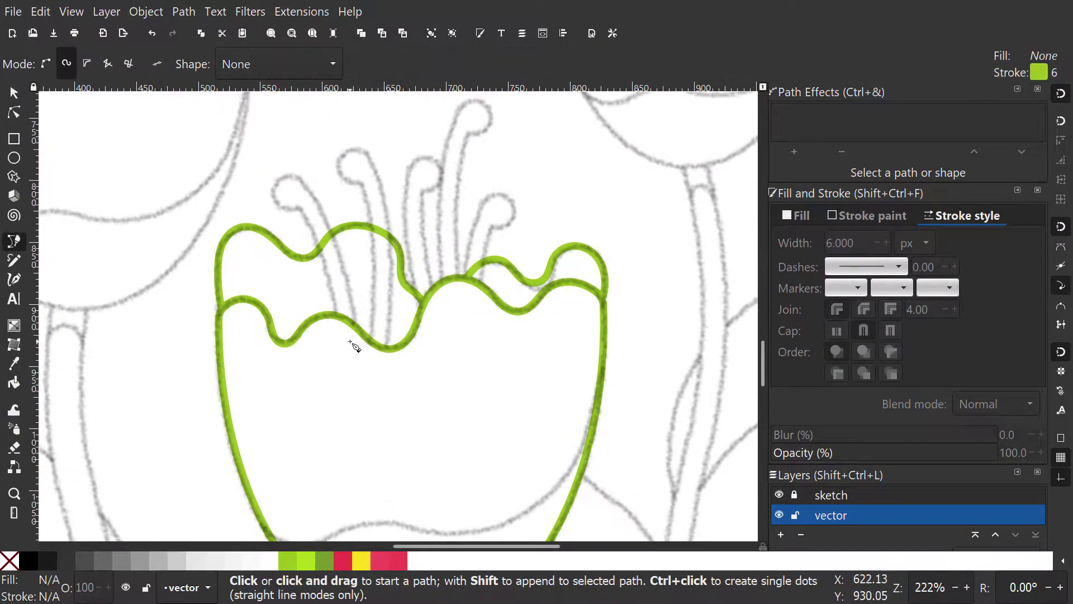
double_click(299, 197)
right_click(75, 595)
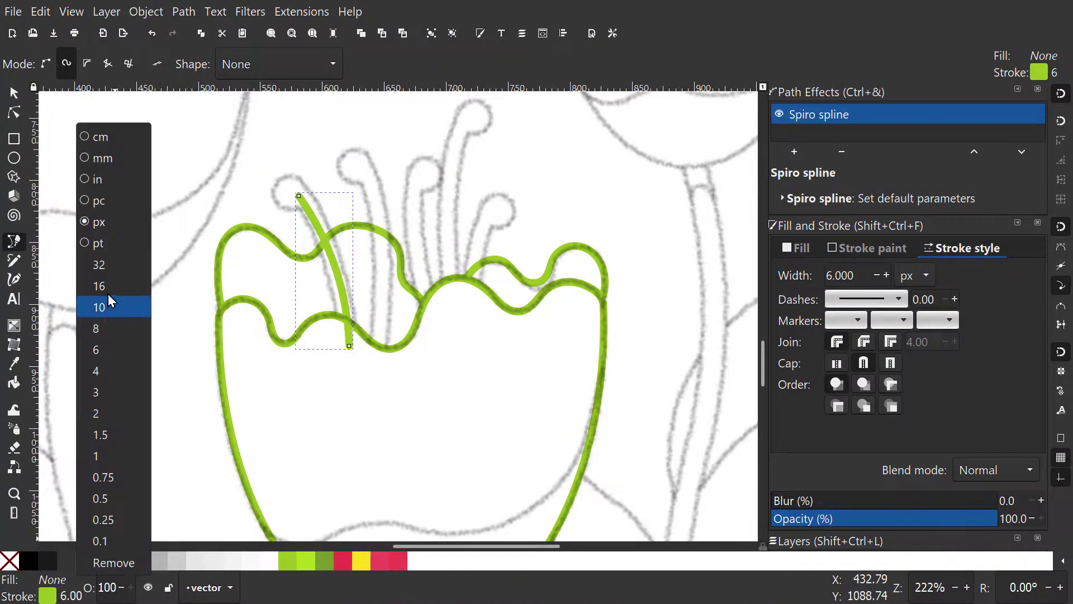
left_click(106, 288)
right_click(70, 595)
left_click(90, 307)
Draw the second and third stamens as curved strokes from inside the cup to their sketched tips
scroll(452, 244, "up", 1)
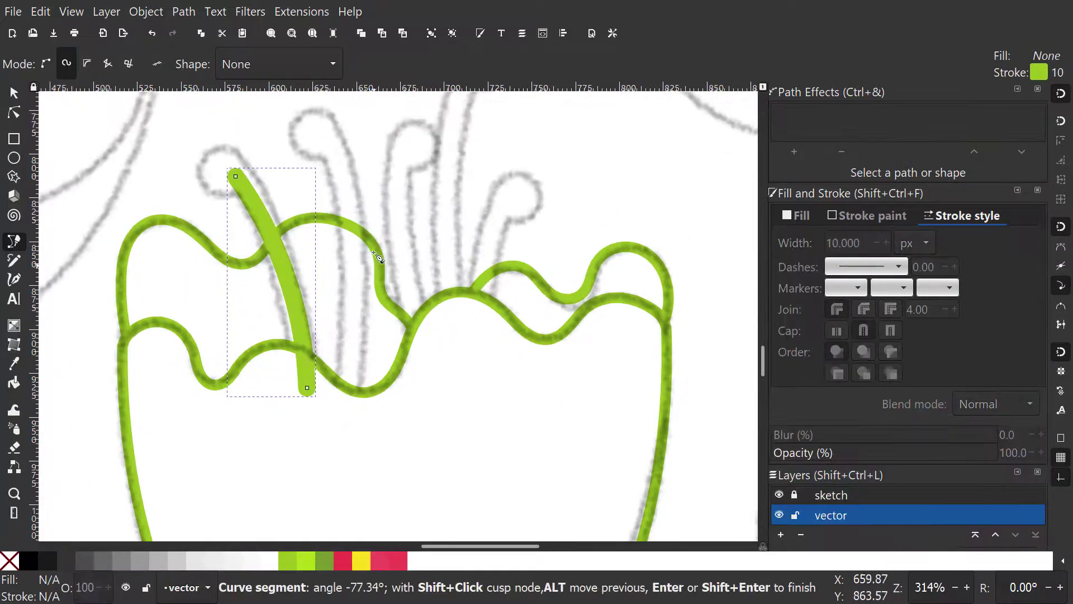
double_click(333, 141)
left_click(422, 365)
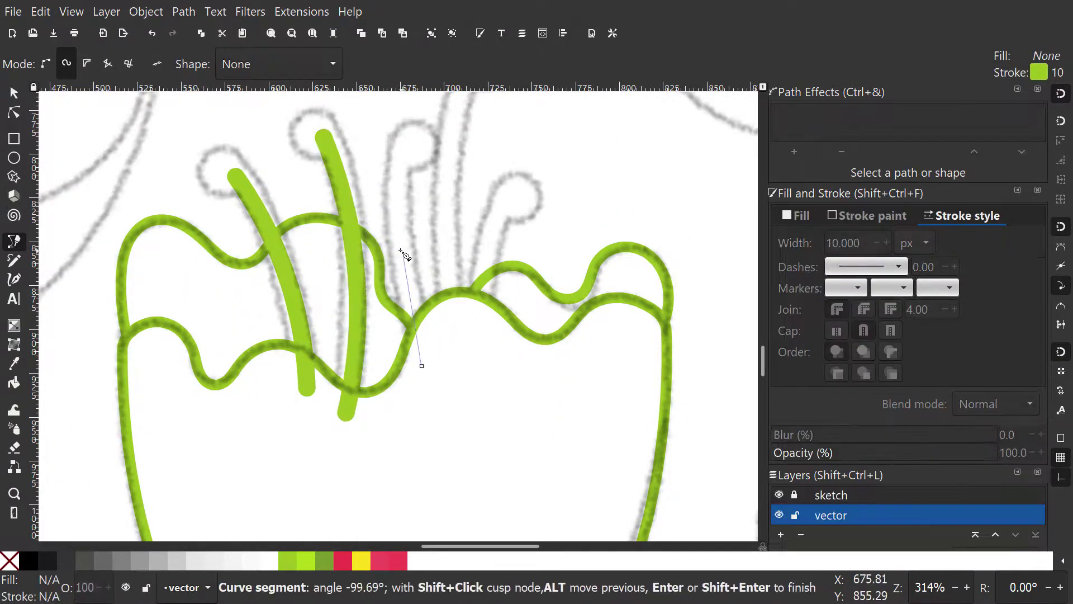
double_click(407, 148)
Draw the fourth and fifth stamens as curved strokes following the sketch
scroll(438, 360, "up", 4)
scroll(438, 359, "right", 1)
left_click(424, 449)
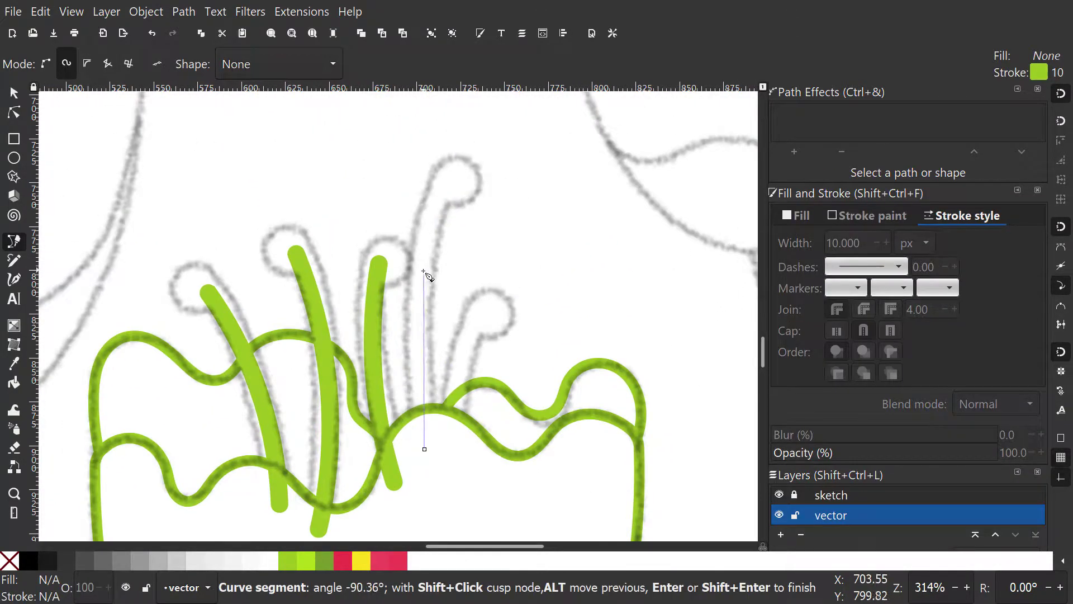
double_click(454, 186)
scroll(462, 444, "down", 2)
left_click(455, 438)
left_click(463, 346)
double_click(498, 283)
scroll(443, 398, "down", 1)
Draw a circle over the sketched tip of each of the five stamens
key("e")
scroll(328, 233, "up", 3)
left_click_drag(328, 233, 372, 289)
scroll(427, 209, "up", 3)
scroll(426, 210, "right", 3)
mouse_move(427, 211)
left_mouse_down()
mouse_move(472, 264)
mouse_move(473, 313)
left_mouse_up()
scroll(447, 267, "up", 2)
scroll(447, 267, "right", 7)
scroll(484, 268, "up", 3)
scroll(484, 268, "right", 3)
left_click_drag(405, 166, 525, 291)
scroll(505, 322, "down", 2)
Convert the five stamen strokes to paths and give them a green 6 px stroke with no fill
key("s")
scroll(474, 386, "down", 2)
left_click(472, 334)
left_click(439, 311, "shift")
right_click(58, 579)
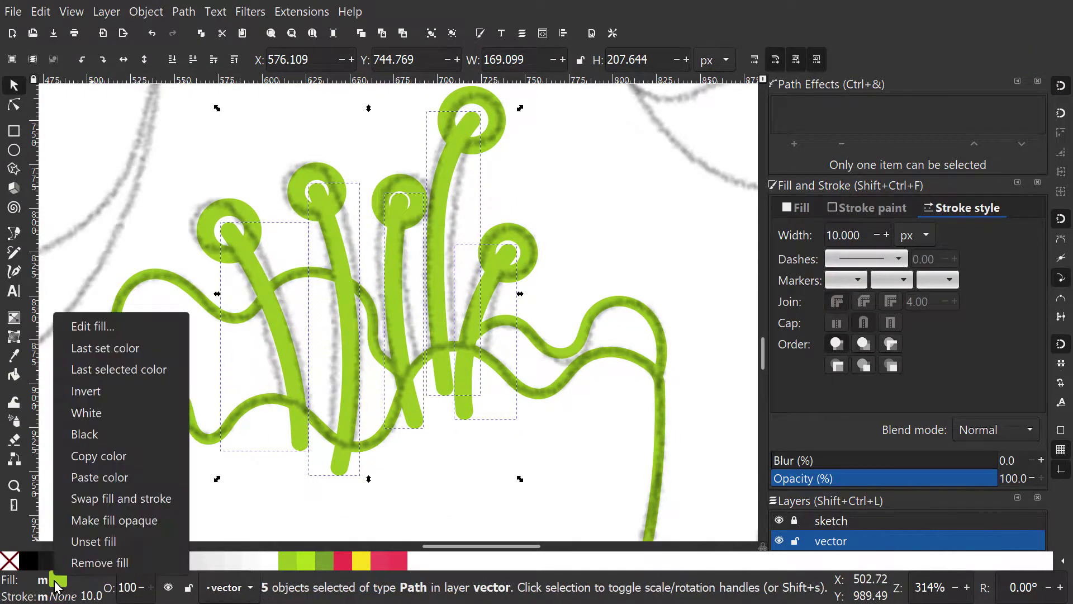
left_click(107, 496)
right_click(84, 596)
left_click(95, 357)
Unite each of the two leftmost stamens with the circle at its tip
left_click(246, 215)
left_click(260, 280, "shift")
key("ctrl+plus")
left_click(317, 184)
left_click(323, 246, "shift")
key("ctrl+plus")
Unite the third stamen from the left with the circle at its tip
left_click(387, 231)
left_click(394, 197, "shift")
scroll(421, 255, "up", 2)
left_click(421, 254)
left_click(417, 226)
left_click_drag(426, 285, 419, 306)
left_click(397, 328, "shift")
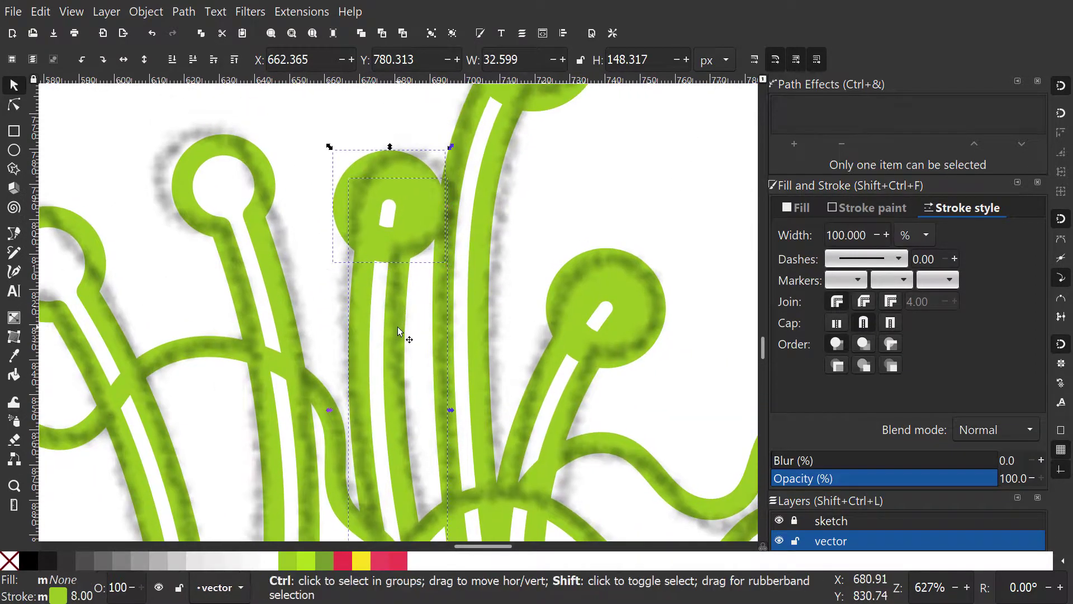
key("ctrl+plus")
Unite each of the two rightmost stamens with the circle at its tip
left_click(492, 221)
left_click_drag(521, 191, 409, 328)
left_click(462, 237, "shift")
key("ctrl+plus")
scroll(447, 241, "down", 2)
left_click(397, 410)
left_click(448, 272, "shift")
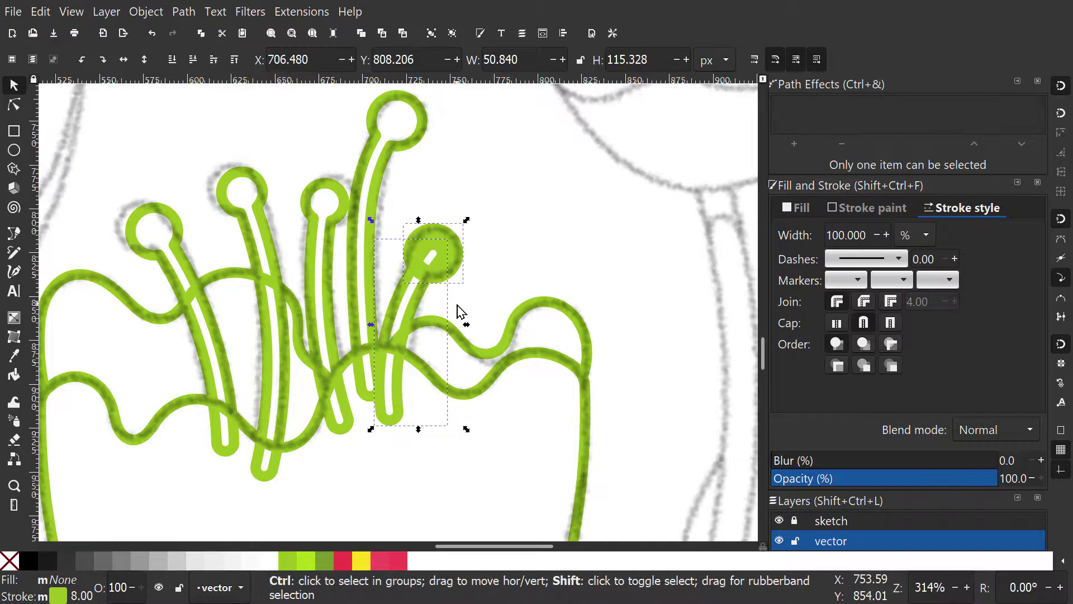
key("ctrl+plus")
key("Escape")
Adjust the spacing between the stamens by shifting the rightmost one slightly to the right
scroll(326, 262, "up", 1)
left_click(326, 290)
left_click_drag(327, 290, 329, 293)
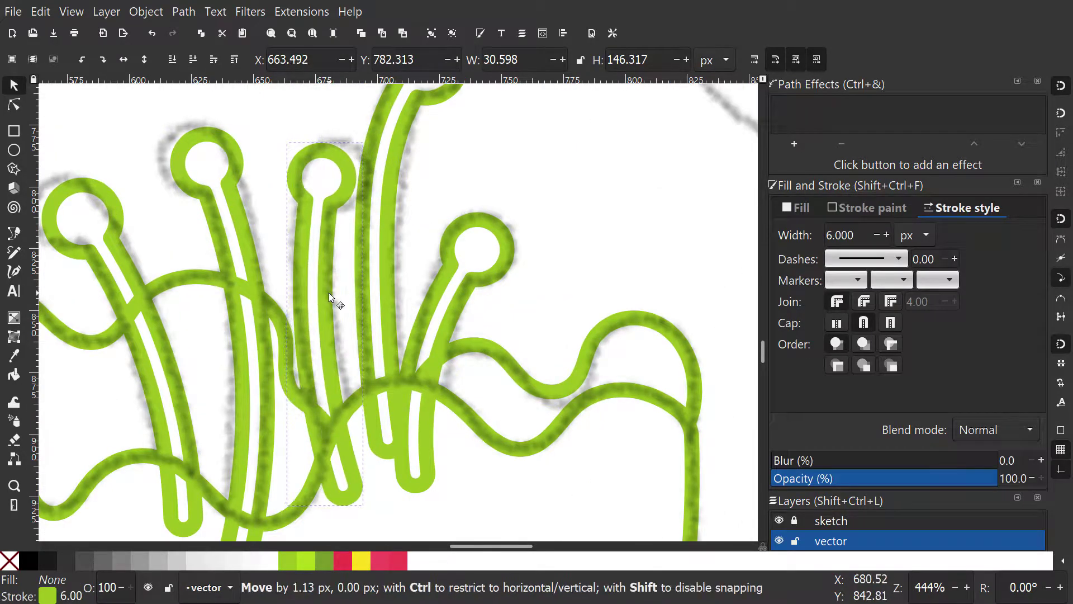
scroll(479, 328, "down", 4)
scroll(367, 252, "up", 2)
key("Escape")
left_click(322, 299, "ctrl")
left_click_drag(251, 202, 208, 224)
key("Escape")
key("ctrl+z")
Trim the three leftmost stamens at the front cup's wavy rim by subtracting a duplicate of the cup from each
left_click(190, 329)
key("ctrl+d")
left_click(317, 306, "shift")
key("ctrl+minus")
left_click(207, 386)
key("ctrl+d")
left_click(347, 323, "shift")
key("ctrl+minus")
left_click(360, 305)
key("ctrl+d")
left_click(398, 288, "shift")
key("ctrl+minus")
Subtract duplicates of the front cup from the two rightmost stamens so they end at its rim
left_click(573, 320)
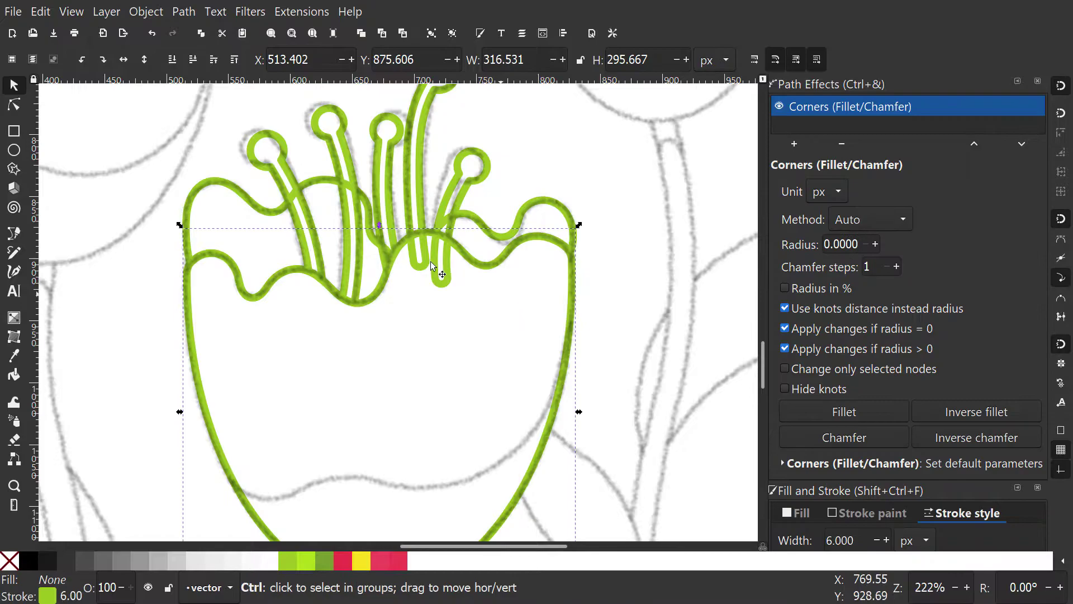
left_click(445, 264)
left_click(570, 347)
key("ctrl+d")
left_click(442, 282, "shift")
key("ctrl+minus")
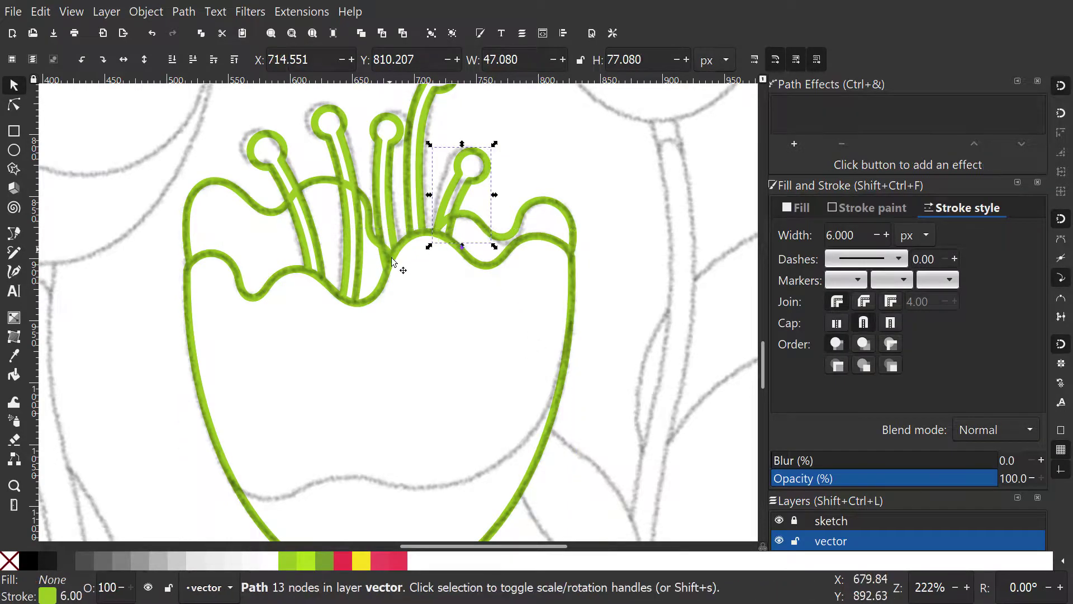
key("Escape")
Cut the back petal outline along the leftmost stamen and delete the segments that cross inside it
scroll(342, 283, "up", 1)
left_click(277, 239)
key("Escape")
left_click(285, 231)
left_click_drag(284, 232, 286, 256)
key("Delete")
left_click(270, 269)
left_click(279, 233, "shift")
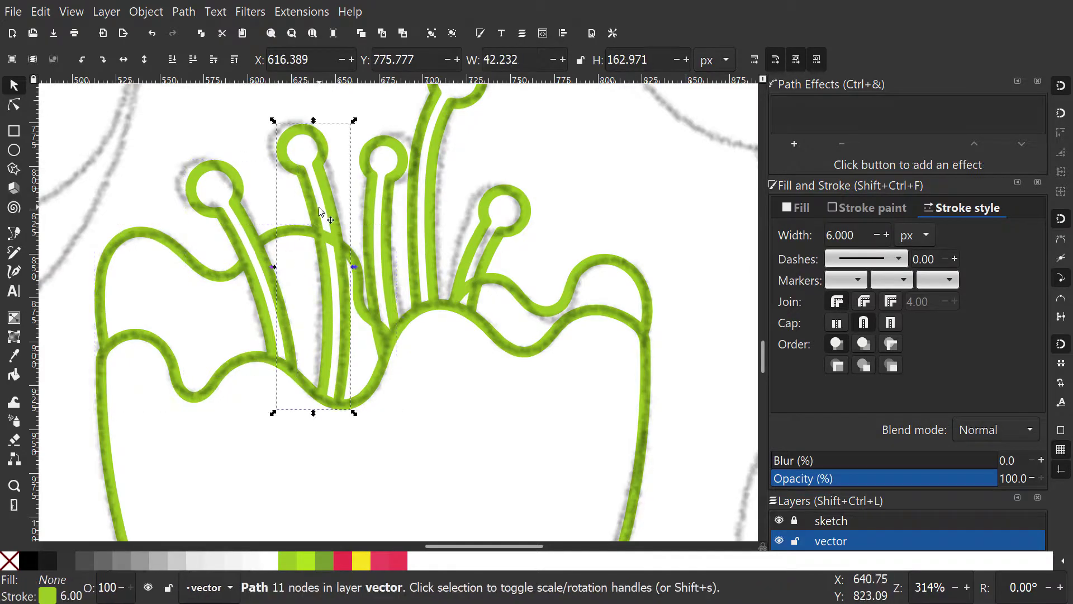
key("Escape")
Cut the back petal outline along the second stamen and delete the pieces inside that stamen
left_click(306, 239)
left_click(312, 262, "shift")
scroll(384, 285, "up", 2)
left_click(332, 262, "shift")
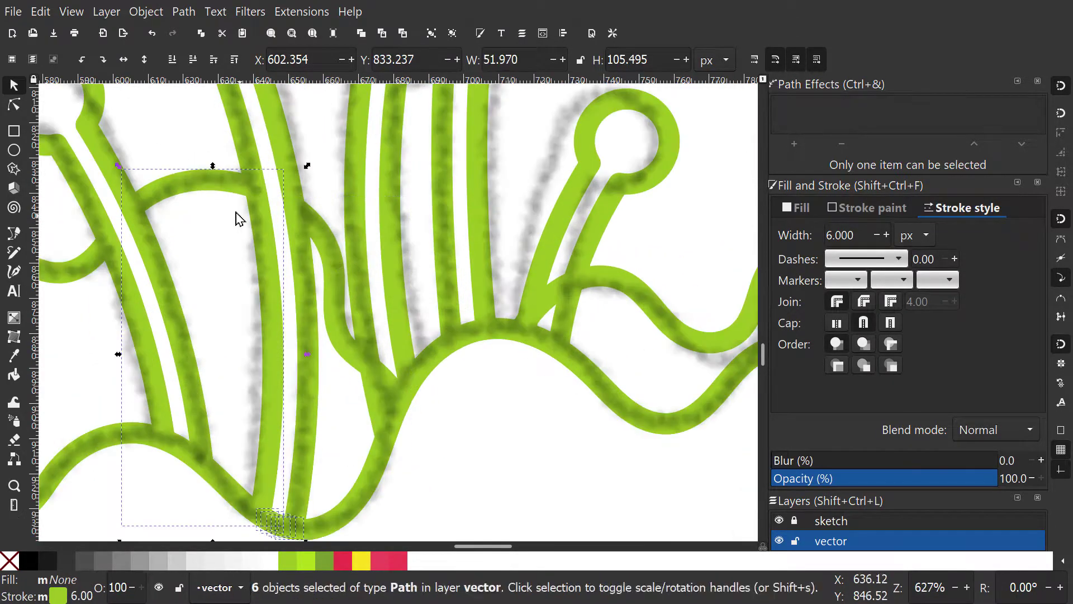
left_click(246, 224, "shift")
key("Delete")
Remove the part of the back petal outline that crosses the third stamen
scroll(277, 315, "down", 2)
left_click(322, 258)
scroll(316, 340, "up", 1)
scroll(316, 345, "up", 1)
left_click(314, 340, "shift")
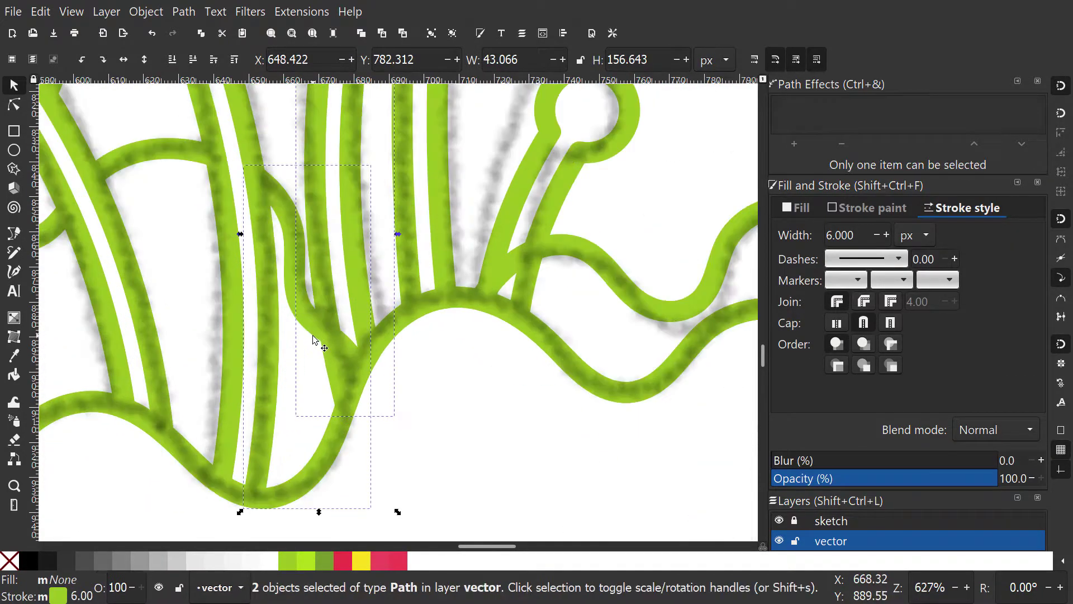
key("Escape")
Remove the part of the right back petal outline that crosses the rightmost stamen
scroll(335, 352, "down", 3)
scroll(391, 336, "up", 3)
left_click(399, 334)
left_click(433, 342, "shift")
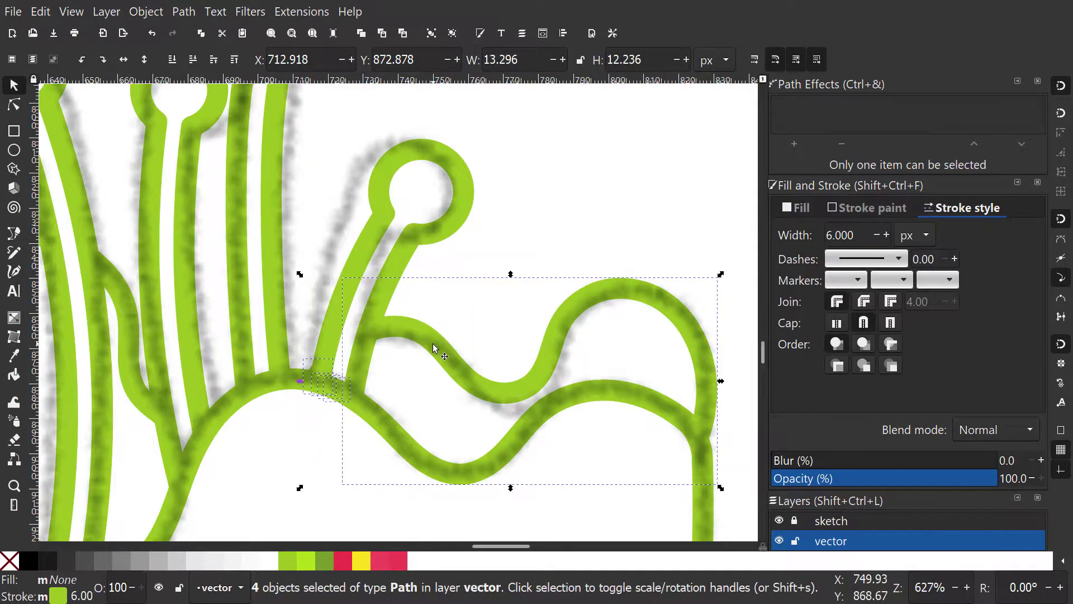
key("Escape")
Draw a closed Spiro path that follows the wavy line across the lower cup and loops around the upper flower
scroll(438, 344, "down", 3)
scroll(439, 344, "down", 1)
key("b")
left_click(230, 395)
left_click(307, 434)
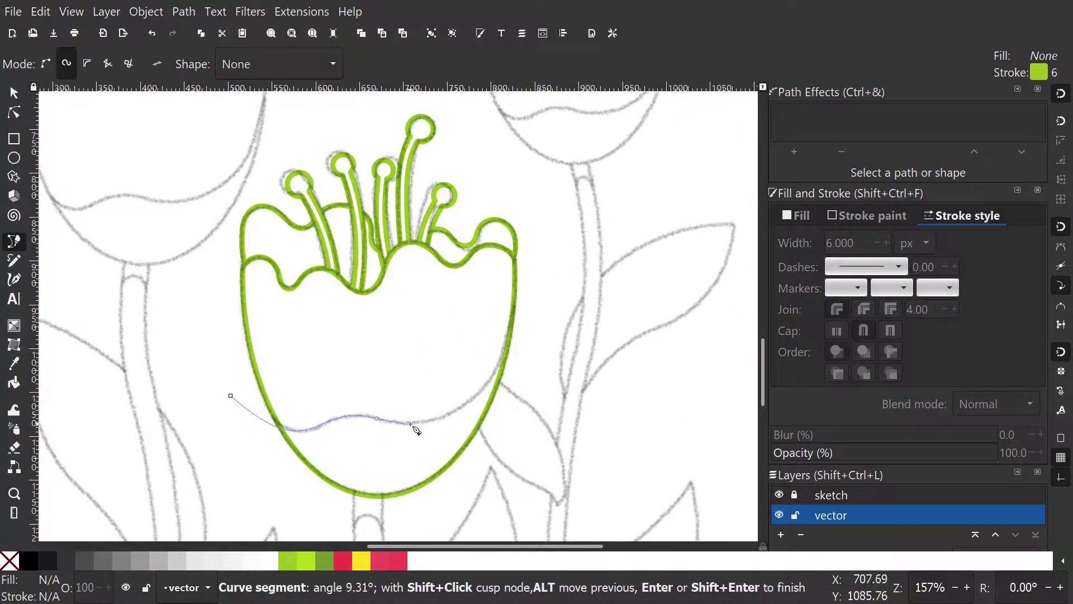
left_click_drag(551, 262, 563, 297)
left_click(242, 430)
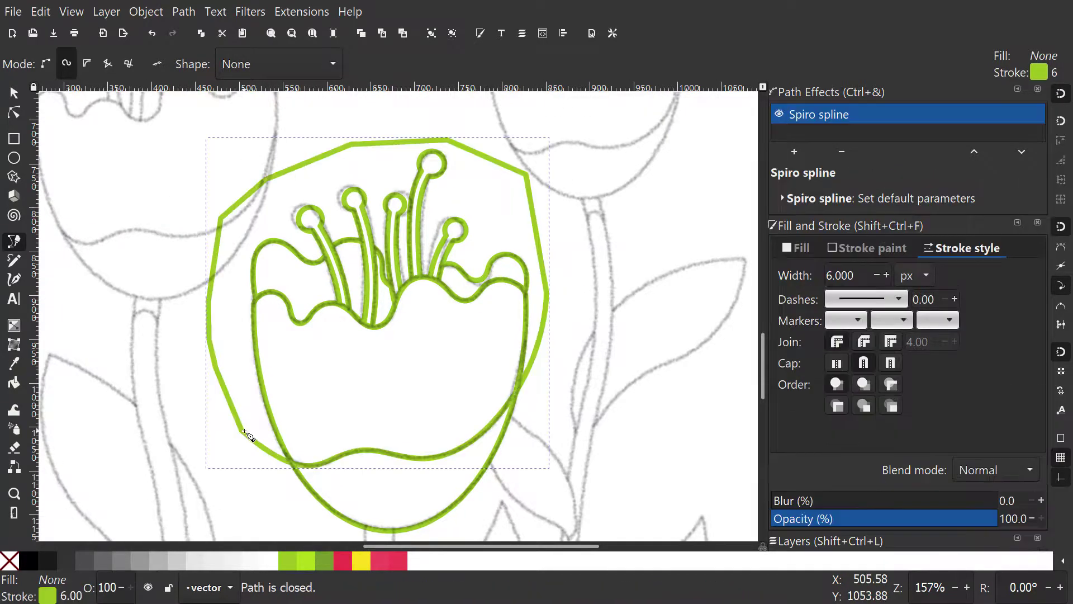
Duplicate the cup and intersect the copy with the drawn loop to form the cup's upper section
key("s")
left_click(467, 491)
key("ctrl+d")
left_click(456, 447, "shift")
key("ctrl+asterisk")
scroll(482, 349, "down", 2)
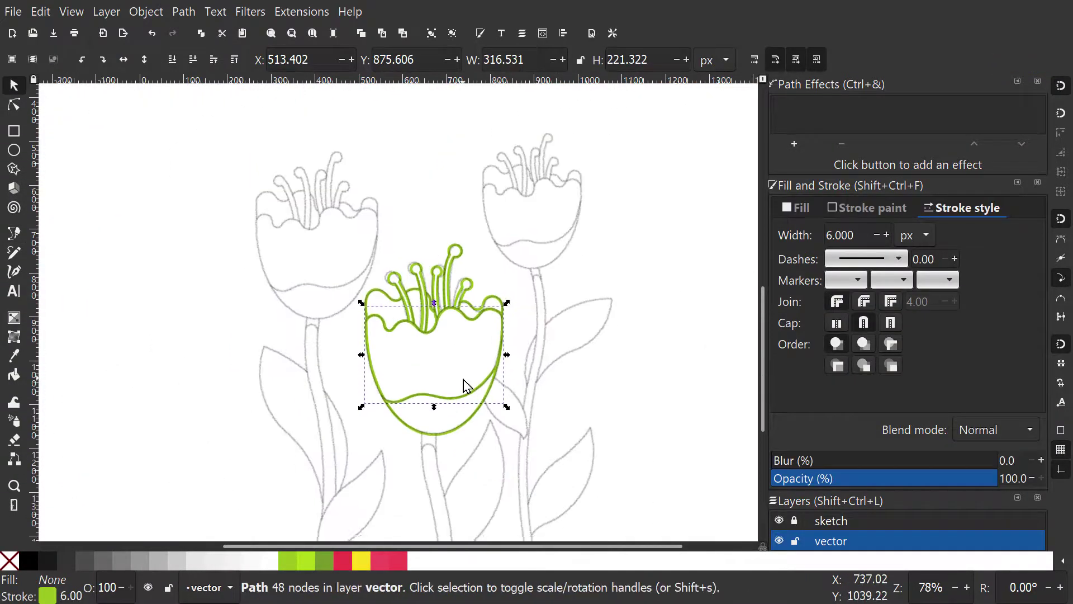
scroll(468, 378, "up", 2)
key("Escape")
Duplicate the whole middle flower, then move and scale the copy down to fit the right flower's sketch
scroll(502, 385, "down", 2)
left_click_drag(352, 239, 533, 459)
key("ctrl+d")
left_click_drag(517, 371, 506, 389)
left_click_drag(505, 389, 602, 220)
left_click_drag(608, 256, 607, 320)
left_click_drag(600, 163, 546, 222)
scroll(567, 287, "up", 1)
scroll(482, 370, "up", 1)
Duplicate the flower again and fit the copy over the left flower's sketch at about 280 by 386 px
key("ctrl+d")
left_click_drag(429, 366, 234, 366)
left_click_drag(234, 366, 429, 362)
left_click_drag(548, 433, 317, 511)
mouse_move(317, 510)
left_mouse_down()
mouse_move(364, 405)
mouse_move(357, 429)
left_mouse_up()
left_click_drag(361, 343, 360, 420)
mouse_move(321, 238)
left_mouse_down()
mouse_move(326, 170)
mouse_move(326, 179)
left_mouse_up()
left_click_drag(444, 350, 446, 352)
left_click(467, 281)
Draw a curved Spiro stroke along the middle flower's stem from inside the cup to the stem's base
scroll(467, 281, "down", 4)
scroll(467, 280, "down", 2)
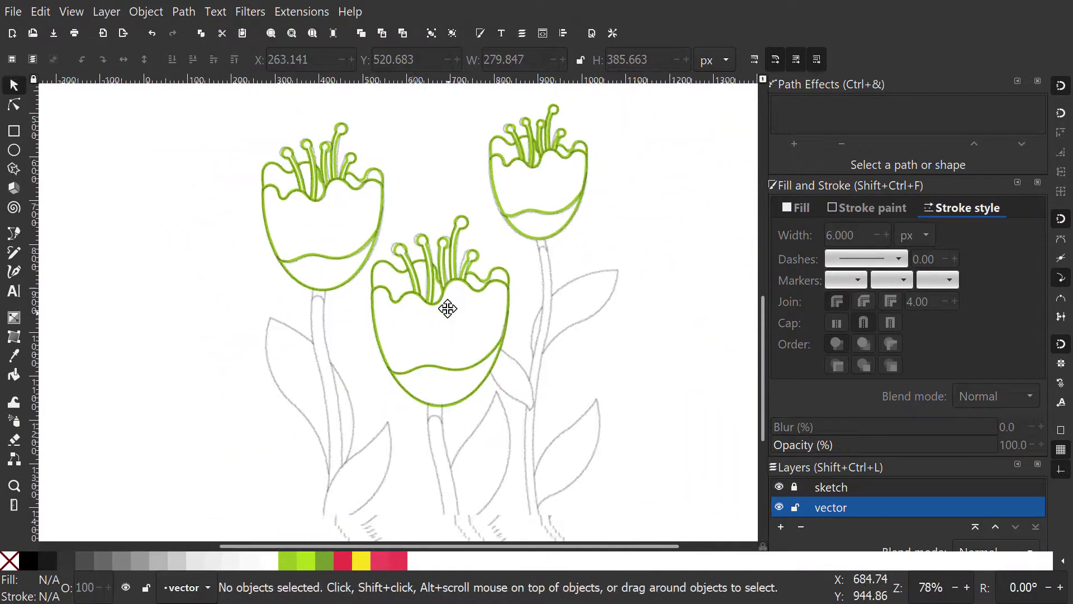
scroll(514, 436, "down", 2)
scroll(505, 433, "up", 3)
key("b")
left_click(345, 155)
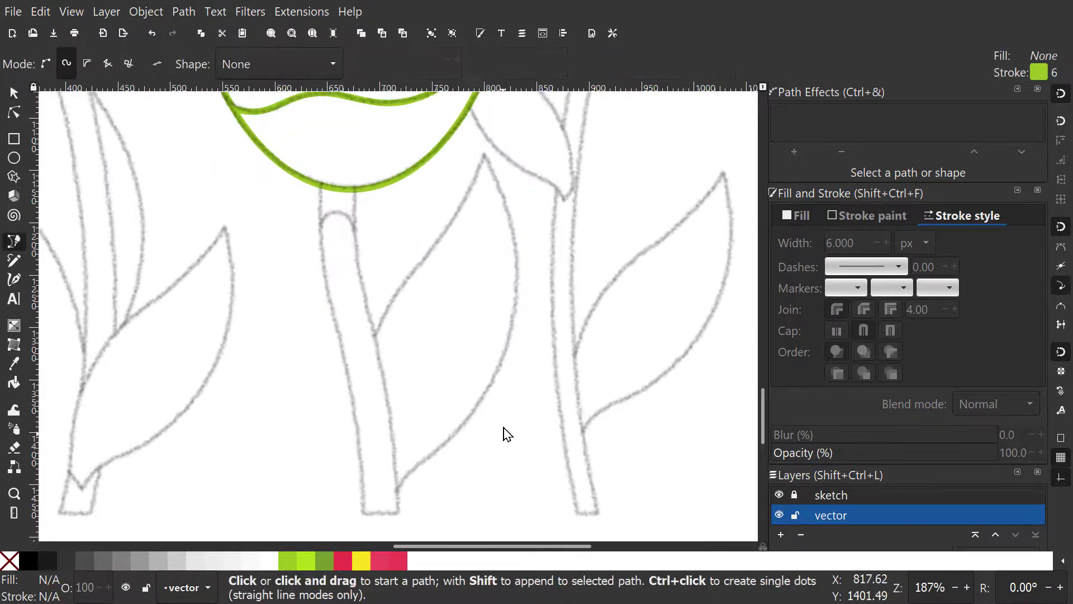
double_click(383, 525)
Set the middle stem's stroke width to 25 px
right_click(73, 593)
left_click(95, 285)
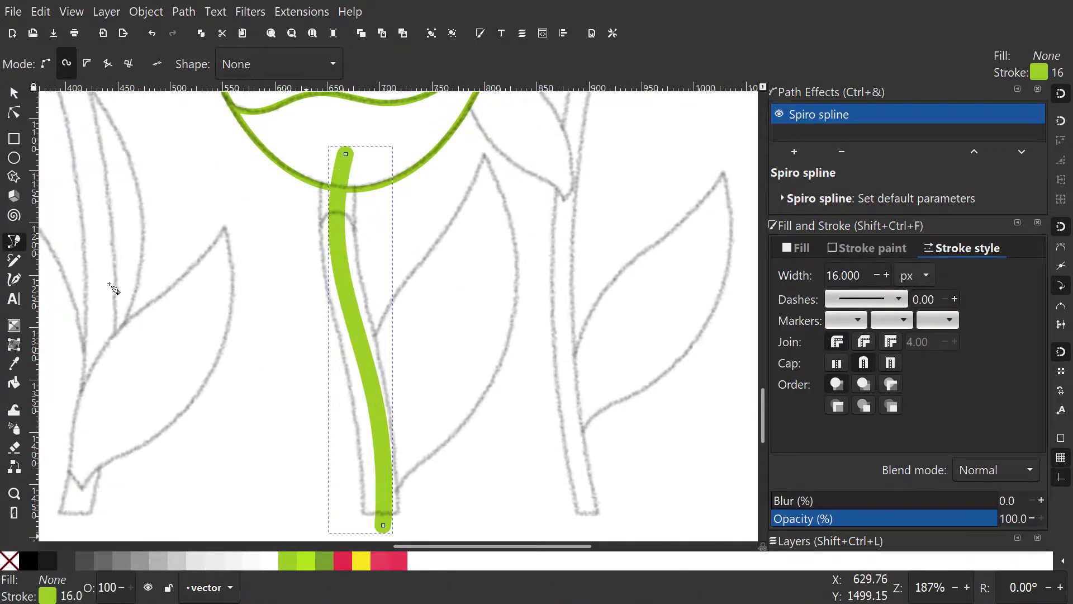
right_click(72, 593)
left_click(94, 265)
right_click(76, 592)
left_click(94, 285)
type("25")
key("Return")
Draw matching 25 px curved strokes along the sketched stems of the left and right flowers
scroll(383, 342, "down", 3)
left_click(350, 196)
left_click(344, 256)
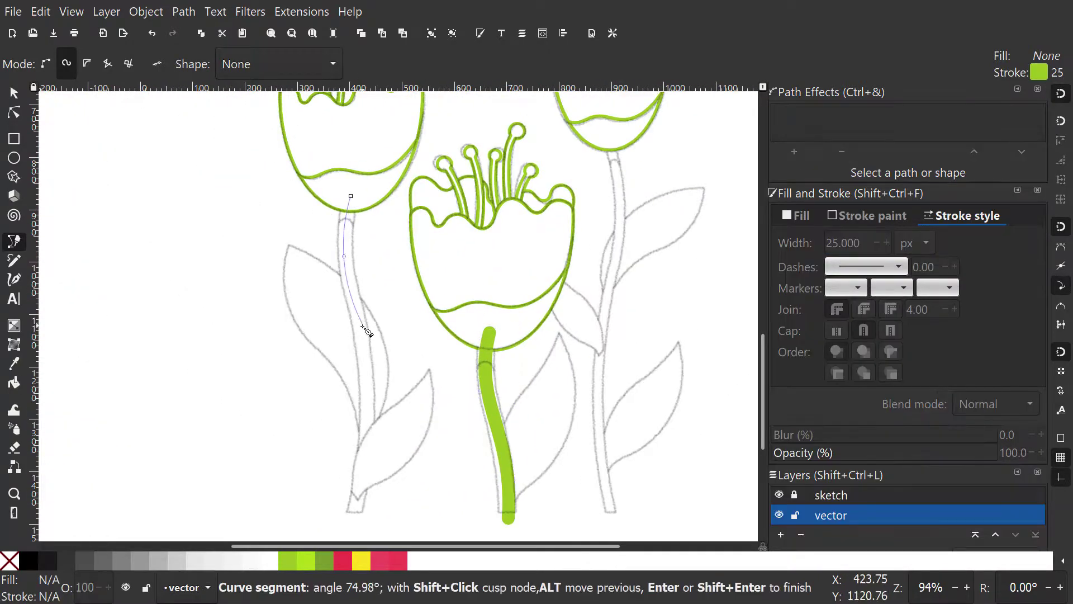
double_click(348, 524)
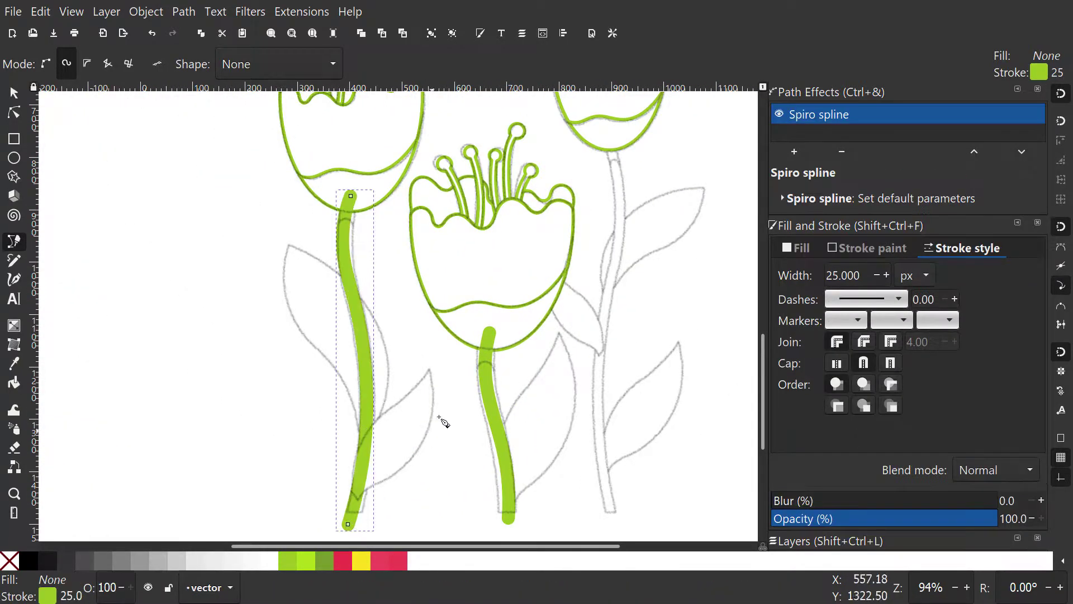
scroll(431, 387, "right", 2)
left_click(548, 127)
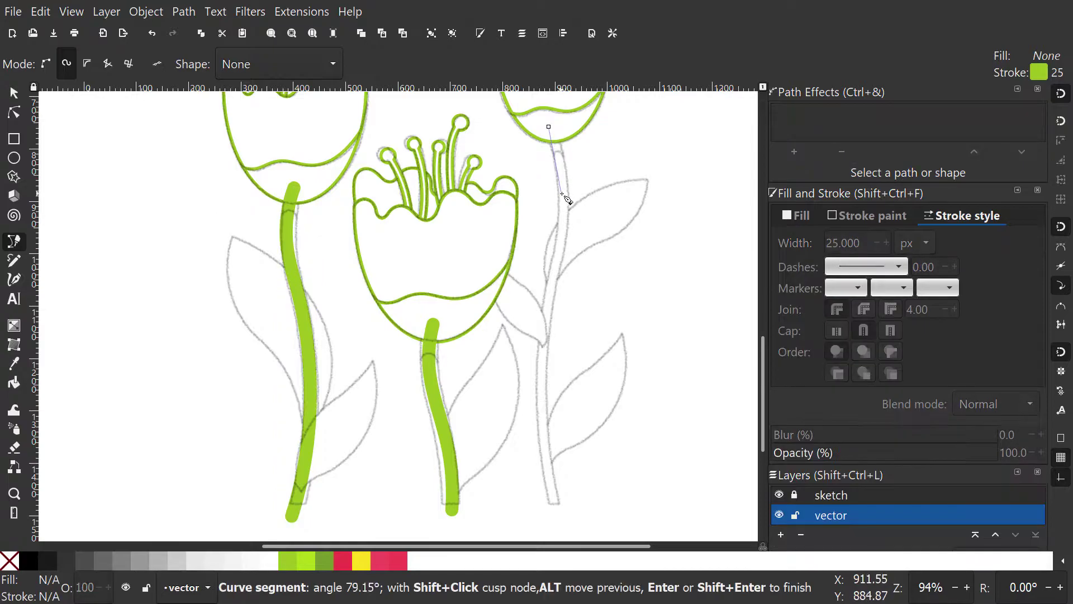
double_click(561, 520)
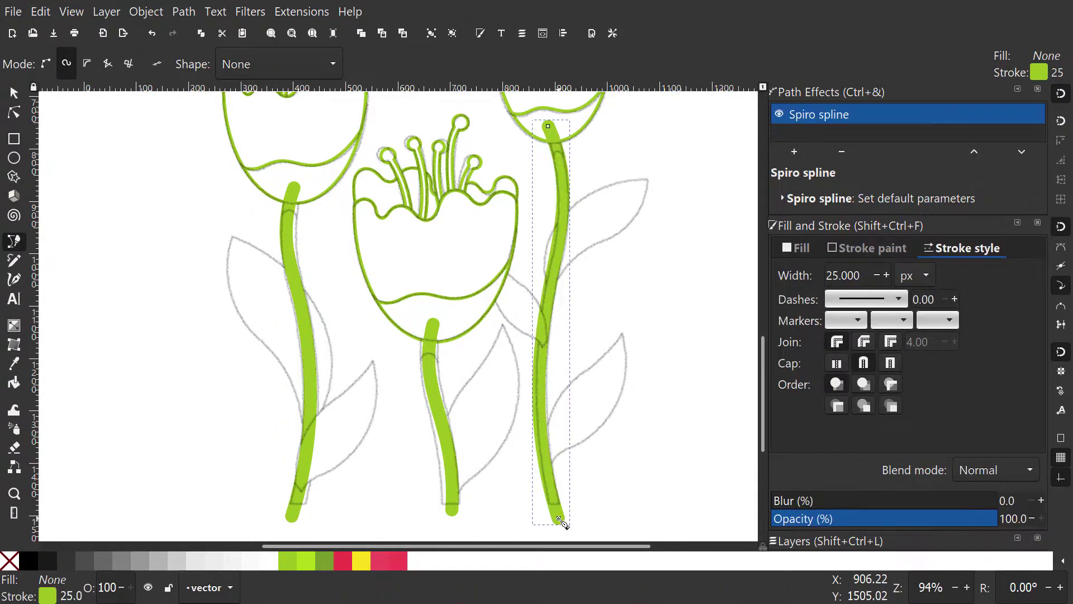
Convert the three stem strokes to paths and paste the unfilled 6 px green outline style onto them
key("s")
scroll(551, 426, "down", 1)
left_click(478, 441, "shift")
key("ctrl+alt+c")
key("ctrl+shift+v")
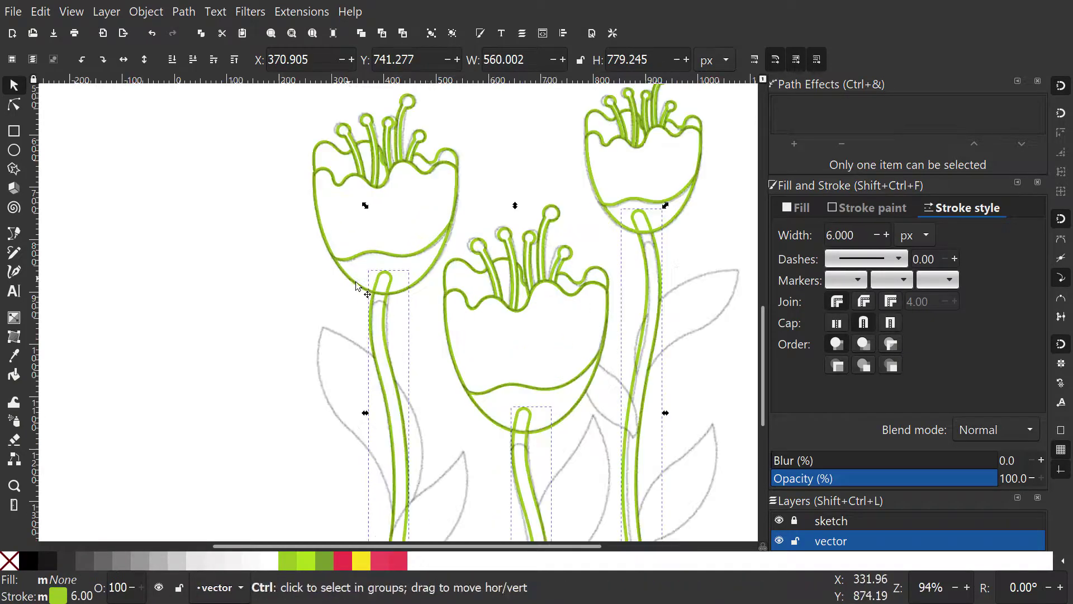
Trim the tops of the left and middle stems where they overlap their flower cups
scroll(458, 253, "up", 1)
left_click(673, 393)
left_click(362, 270)
left_click(357, 334, "shift")
left_click(358, 334)
scroll(465, 337, "down", 3)
scroll(465, 336, "right", 3)
left_click(466, 337)
left_click(426, 382)
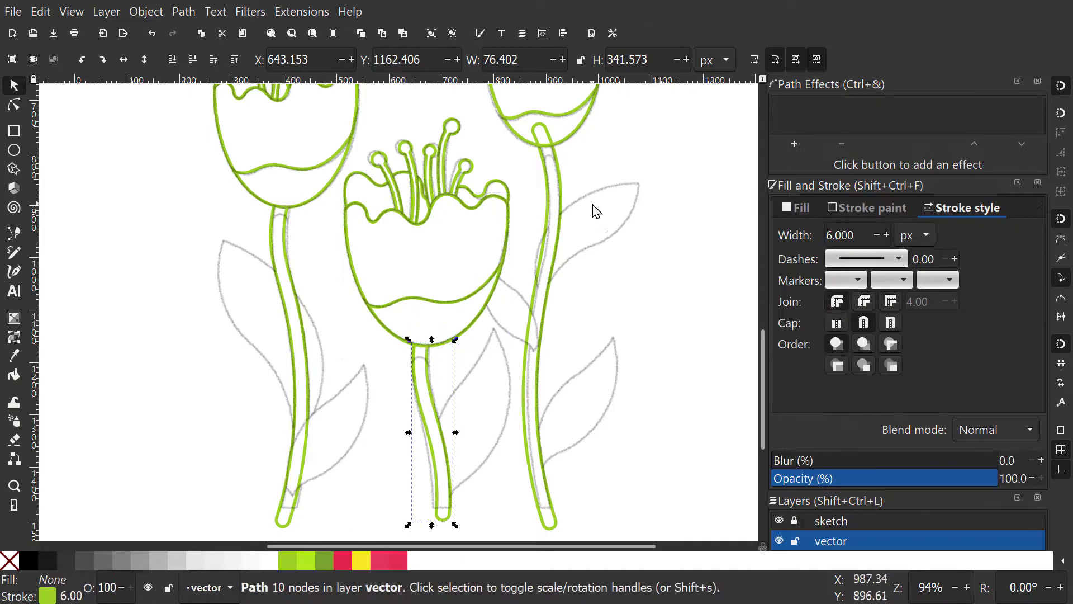
Trim the top of the right stem where it overlaps its flower cup
scroll(589, 221, "up", 2)
left_click(556, 187)
left_click(556, 278, "shift")
left_click(555, 278)
scroll(358, 293, "up", 1)
Draw an unfilled ellipse about 97 px wide and 182 px high over the upper part of the left stem
key("e")
left_click_drag(235, 250, 312, 397)
key("s")
scroll(266, 260, "up", 2)
left_click_drag(294, 236, 310, 212)
Place a copy of the ellipse over the middle stem just below its flower cup
scroll(350, 297, "down", 2)
left_click(367, 287)
left_click_drag(366, 287, 546, 461)
scroll(461, 346, "up", 4)
left_click_drag(462, 345, 462, 336)
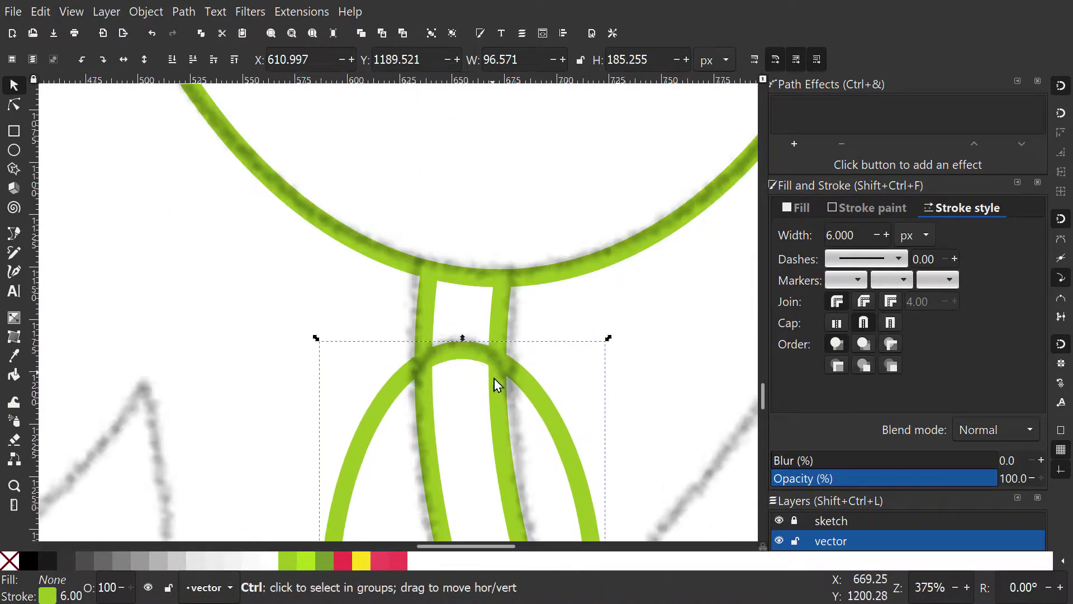
Place another ellipse copy on the right stem and resize and tilt it to about 70 by 195 px along the stem
scroll(491, 370, "down", 4)
left_click_drag(425, 413, 605, 125)
scroll(598, 170, "up", 2)
left_click_drag(594, 164, 561, 240)
left_click(593, 391)
left_click_drag(608, 465, 622, 456)
left_click_drag(527, 191, 528, 198)
left_click_drag(609, 336, 578, 336)
left_click_drag(533, 206, 545, 203)
left_click_drag(474, 331, 485, 332)
left_click_drag(566, 453, 582, 424)
left_click(585, 481)
left_click(577, 427)
Turn the left ellipse's upper arc into a closed shape around the stem top and intersect it with a duplicate of the stem
scroll(530, 314, "down", 2)
scroll(482, 355, "up", 2)
scroll(481, 354, "up", 2)
left_click(386, 355)
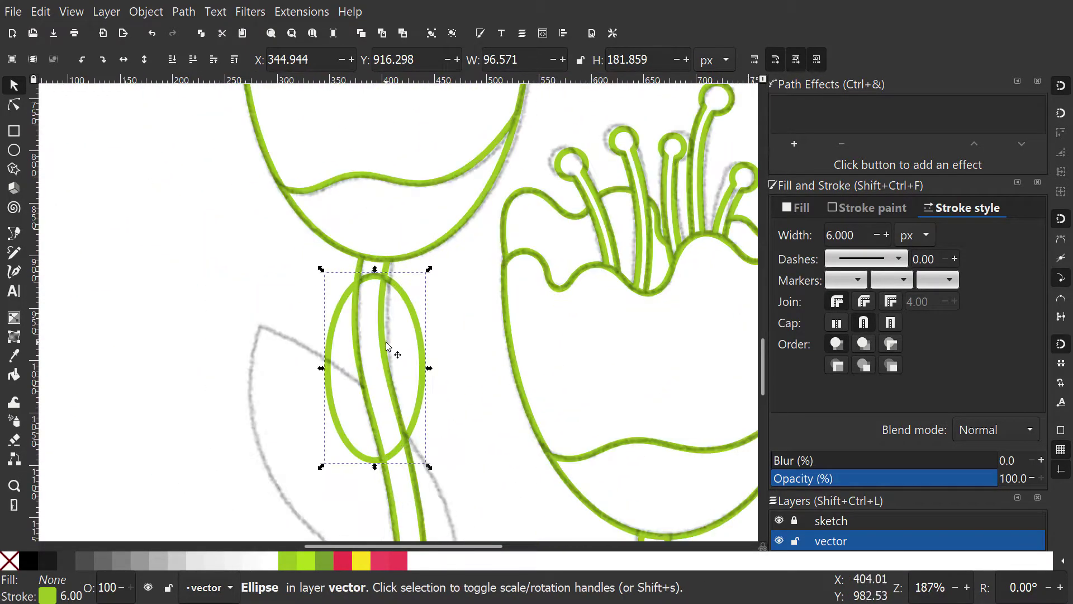
key("n")
key("b")
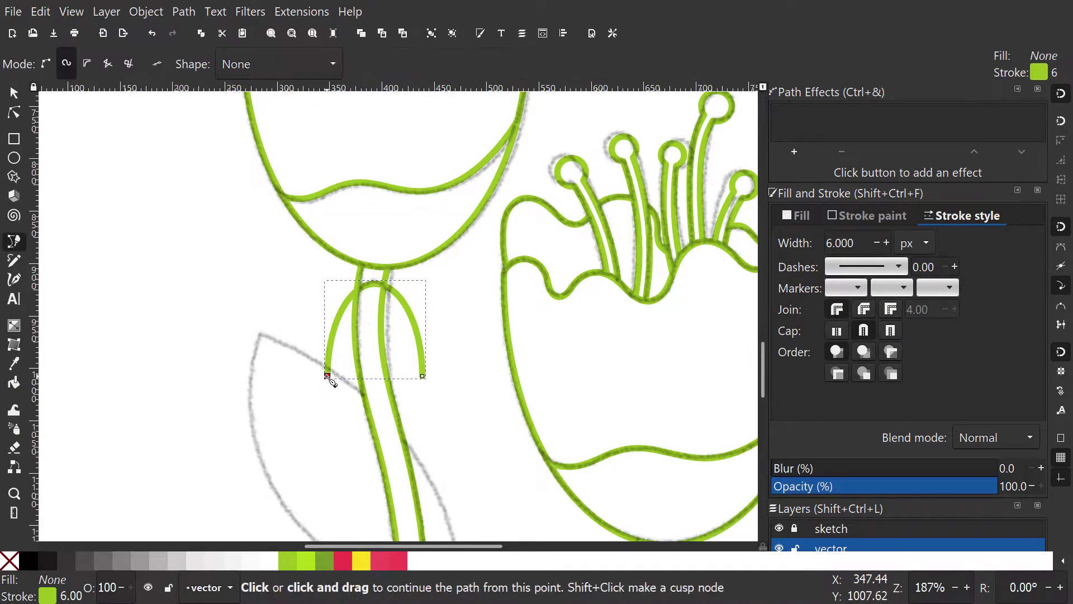
key("s")
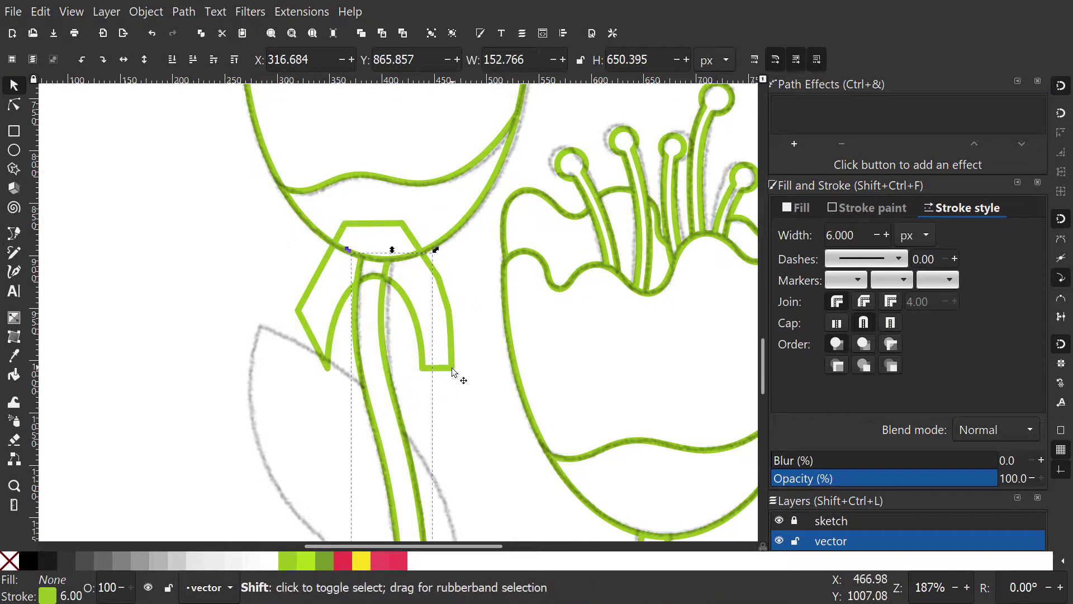
Close the middle ellipse's upper arc around the stem top and intersect the shape with a duplicate of the middle stem
scroll(316, 297, "right", 3)
scroll(443, 383, "down", 5)
left_click(443, 366)
key("n")
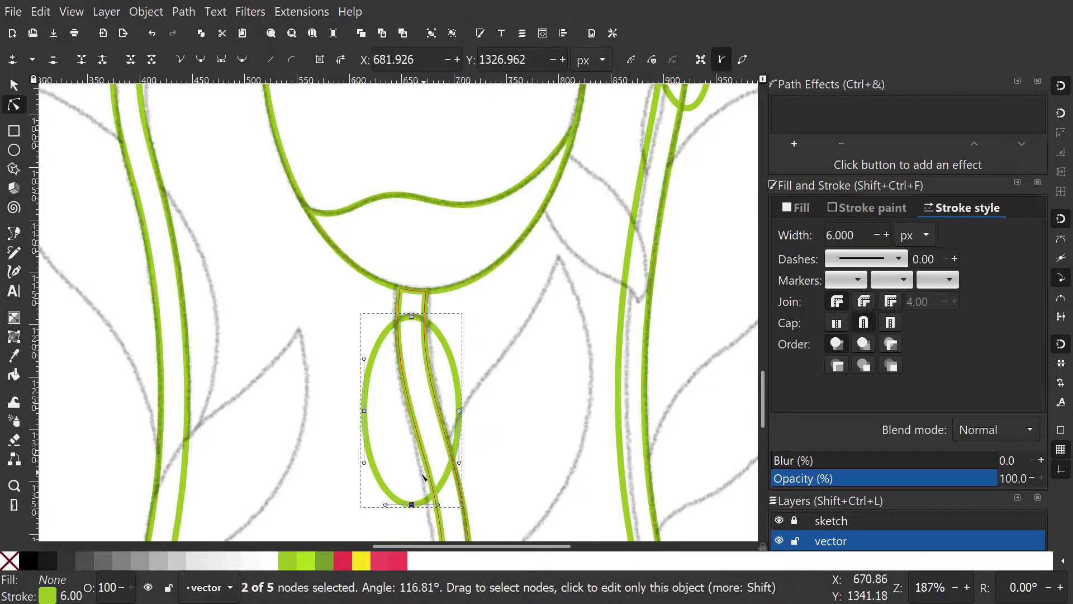
key("b")
left_click(455, 423)
key("s")
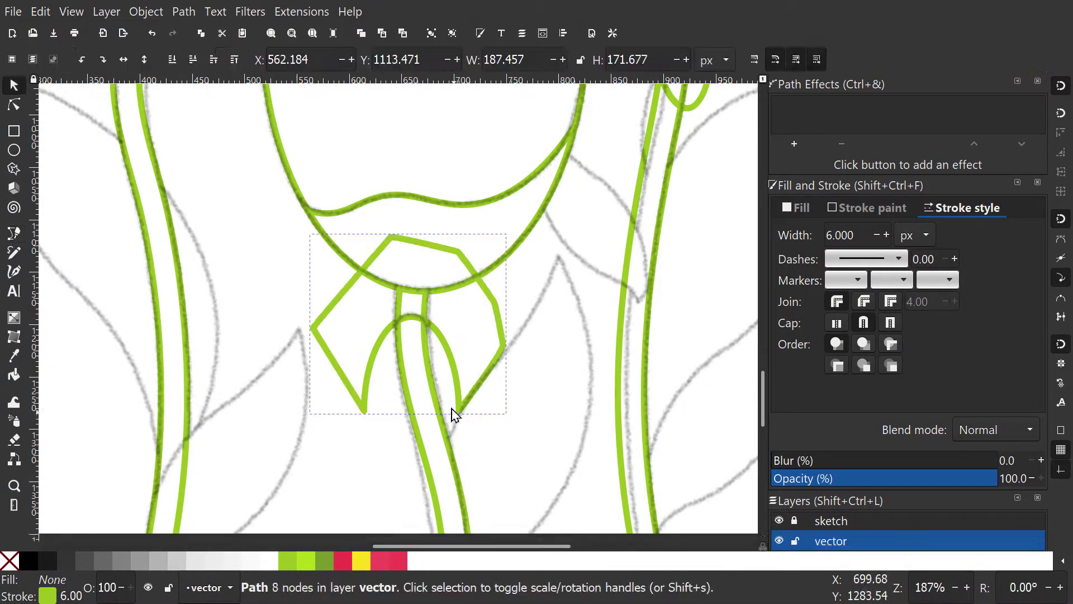
key("Delete")
Cut the right ellipse down to its upper arc and close it with straight segments around the top of the stem
scroll(513, 311, "up", 2)
left_click(513, 311)
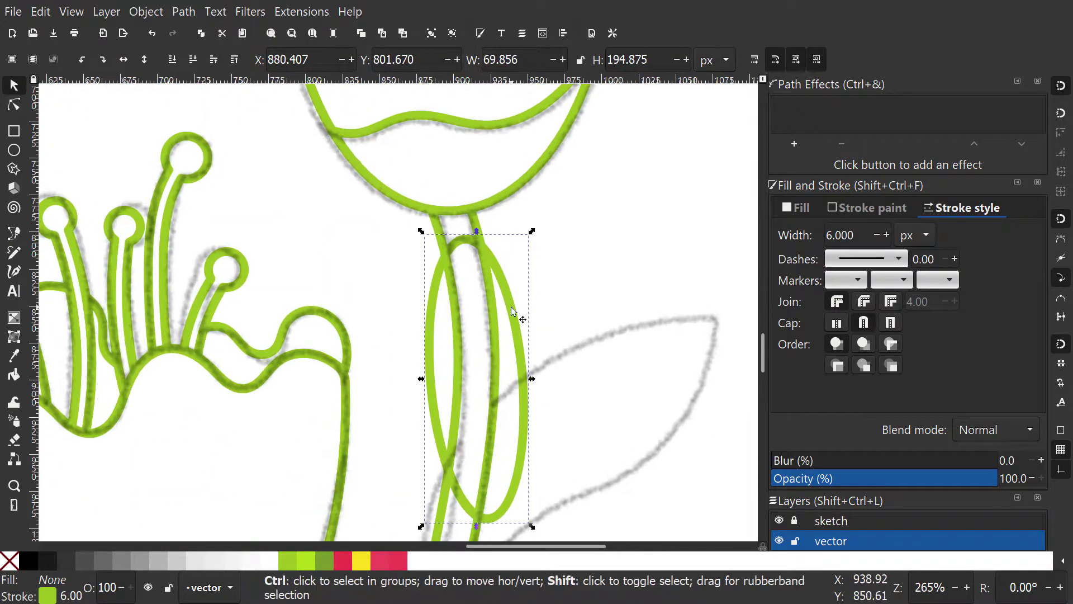
key("n")
key("Delete")
key("b")
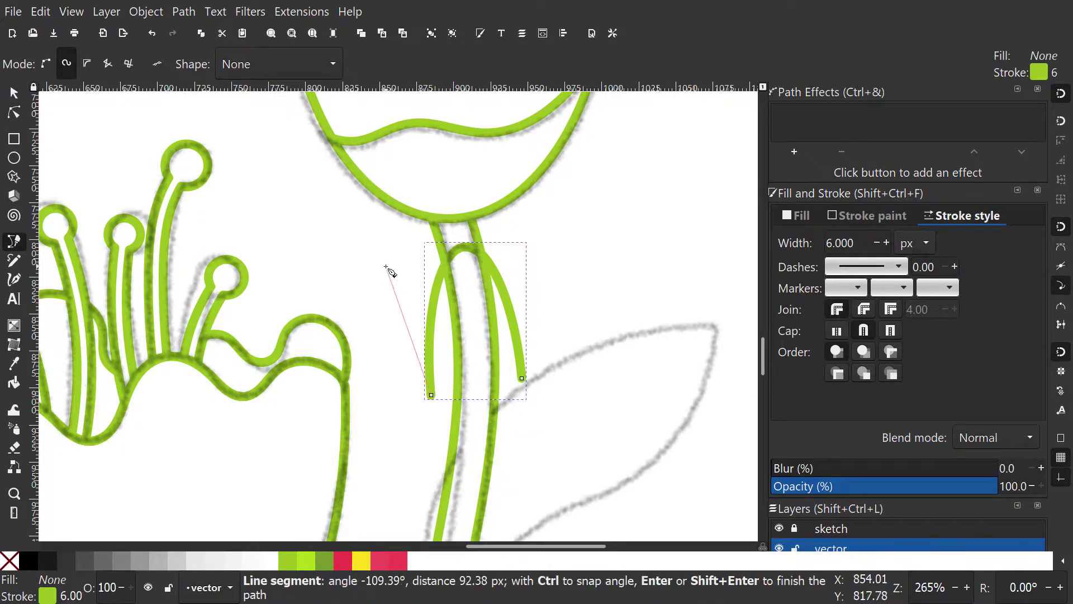
left_click(564, 307)
left_click(556, 357)
left_click(521, 378)
key("s")
Intersect the closed arc shape with a duplicate of the right stem
left_click(506, 205)
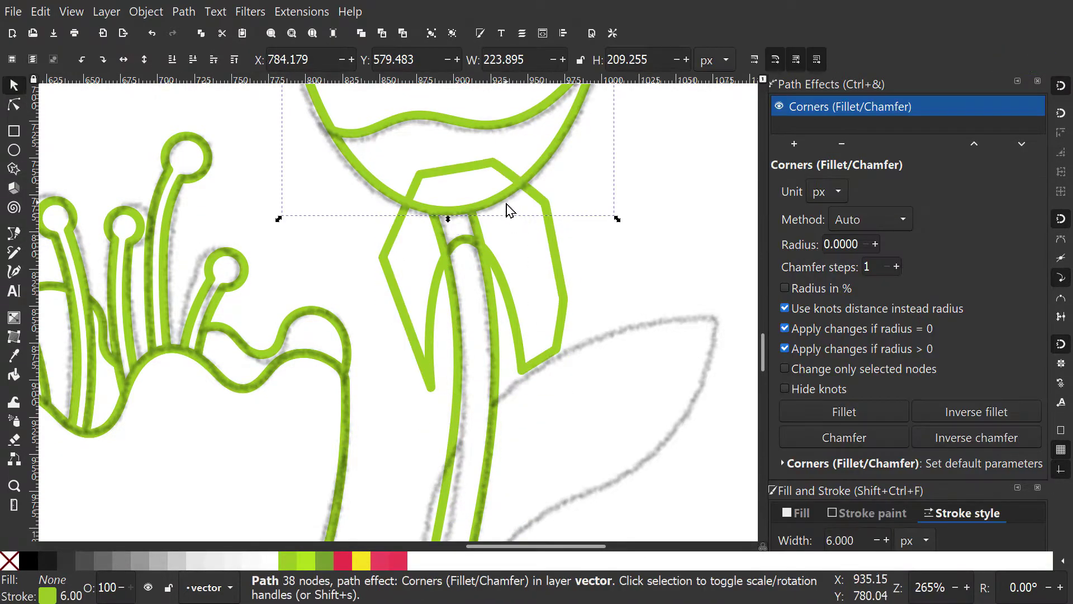
left_click(493, 346)
left_click(532, 366, "shift")
key("ctrl+asterisk")
scroll(538, 380, "down", 4)
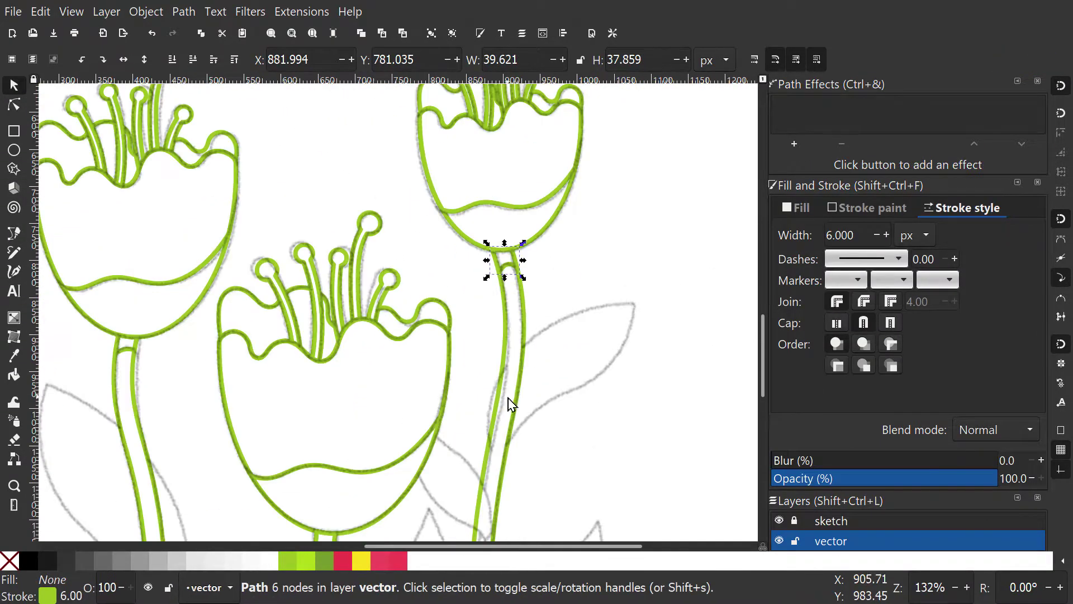
Trace the lower leaf of the left flower as a closed Spiro path extending across the stem
scroll(419, 372, "up", 3)
key("b")
left_click(386, 417)
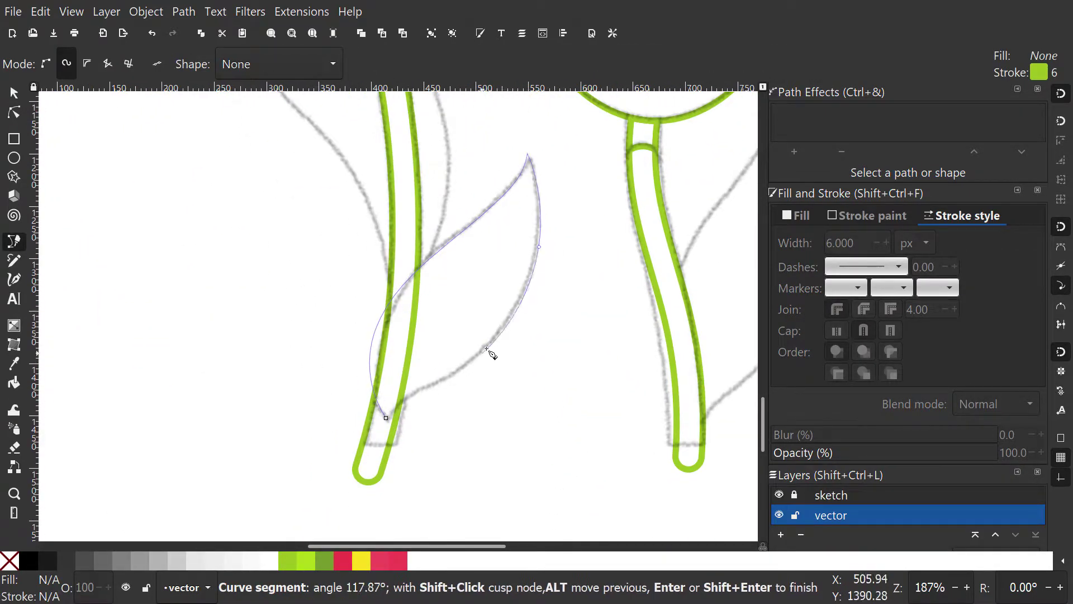
left_click(387, 417)
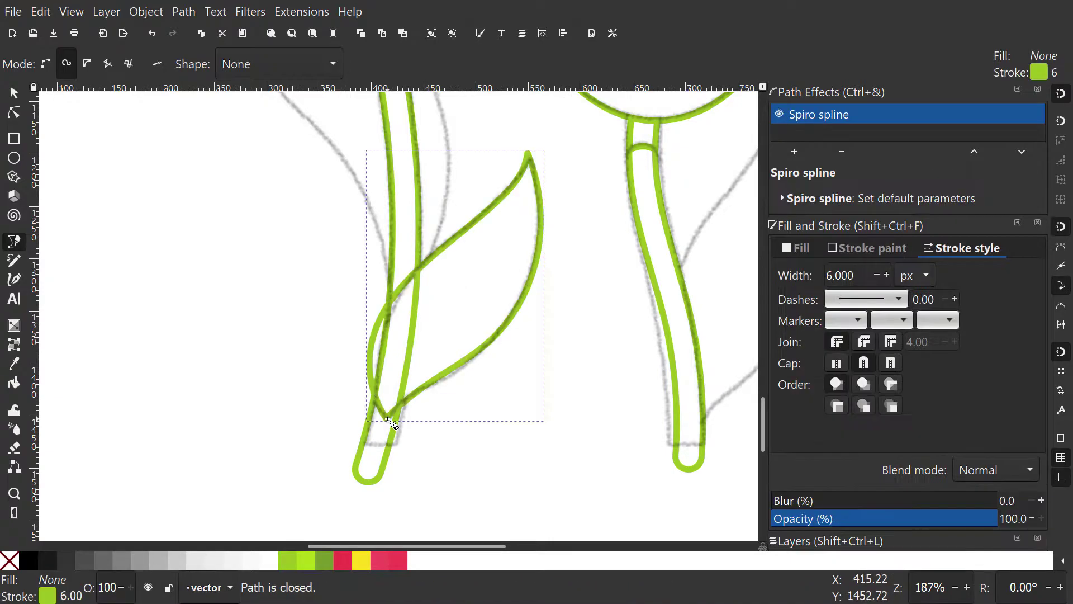
Trace the large upper leaf of the left flower as a closed Spiro path crossing behind the stem
scroll(447, 357, "down", 1)
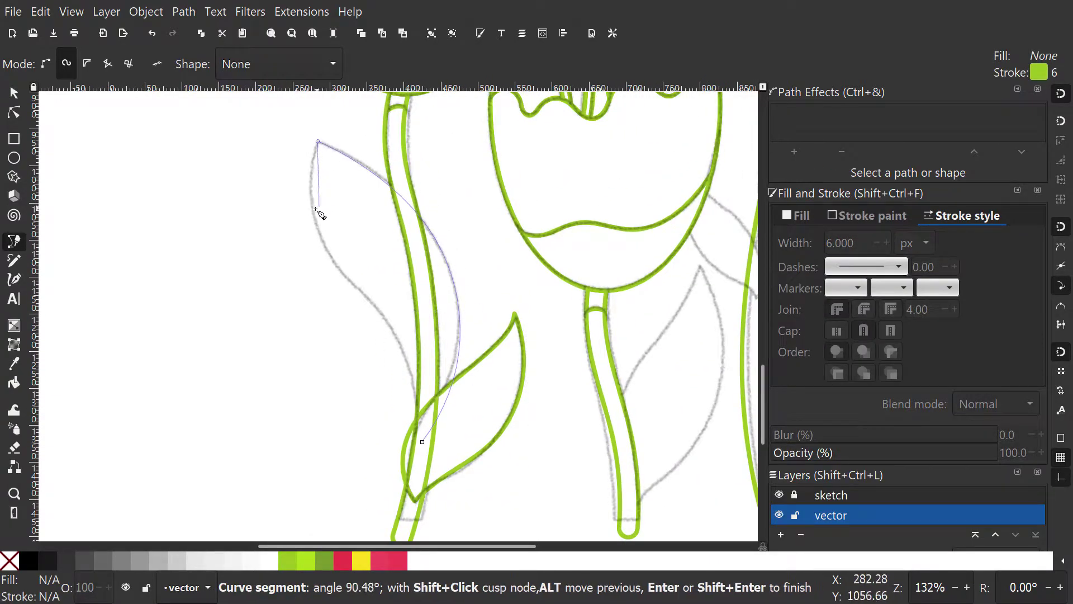
left_click(422, 442)
left_click(14, 93)
Subtract a duplicate of the lower leaf from the left stem and split the stem into separate pieces
scroll(460, 344, "down", 4)
scroll(460, 343, "up", 1)
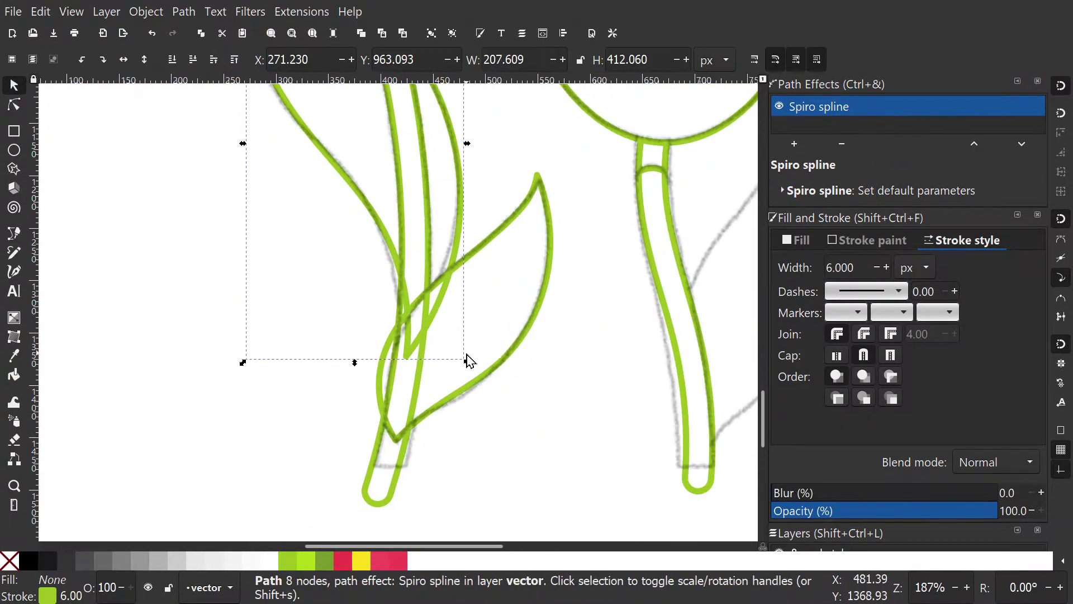
left_click(499, 315)
scroll(481, 283, "up", 2)
left_click(430, 300)
left_click(393, 531, "shift")
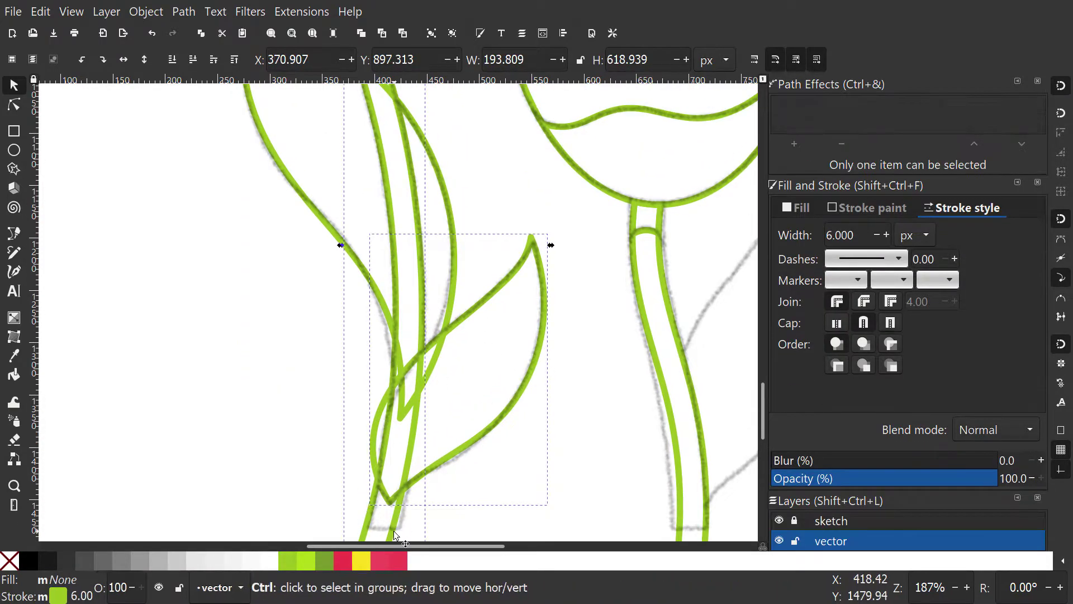
left_click(393, 530)
left_click(393, 531, "shift")
scroll(455, 412, "down", 1, "ctrl")
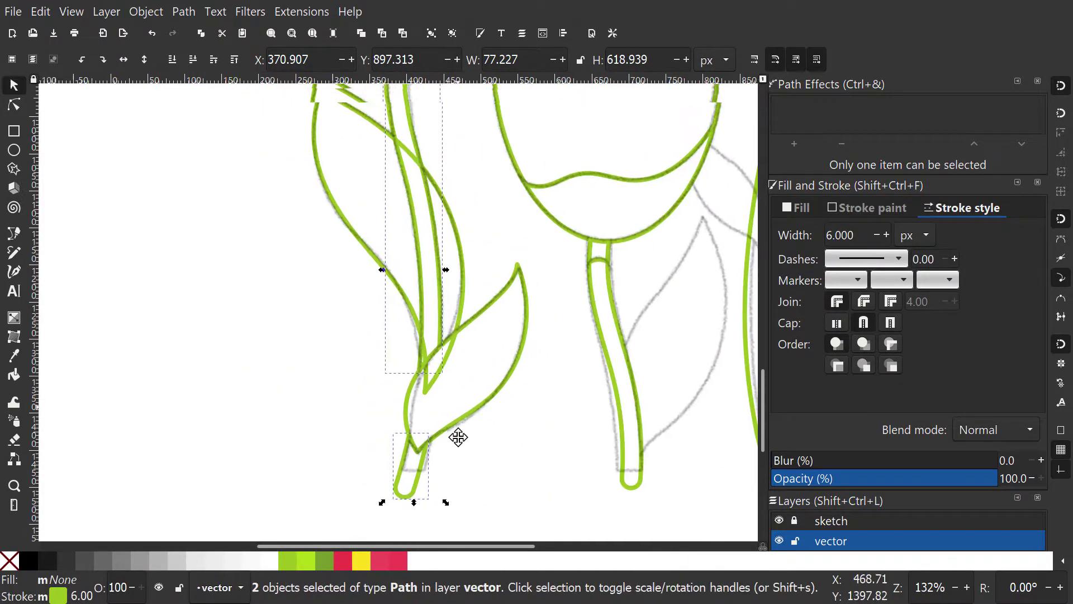
Subtract a duplicate of the lower leaf from the left flower's large upper leaf
scroll(444, 263, "up", 3)
key("Escape")
left_click(488, 387)
key("ctrl+d")
left_click(364, 202, "shift")
key("ctrl+minus")
Subtract a duplicate of the left stem from the upper leaf, break the leaf apart and delete the leftover fragment
scroll(403, 224, "up", 1)
left_click(402, 249)
key("ctrl+d")
left_click(441, 336, "shift")
key("ctrl+minus")
key("ctrl+shift+k")
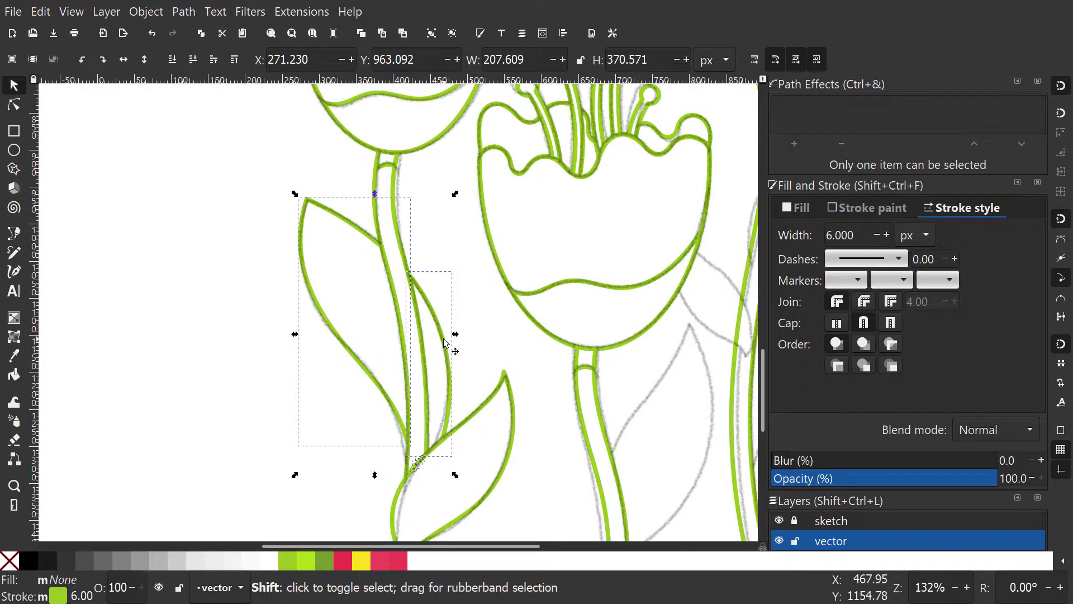
key("Delete")
Trace the middle flower's leaf as a closed Spiro path with its base inside the stem
scroll(435, 318, "down", 2)
scroll(632, 430, "up", 2)
key("b")
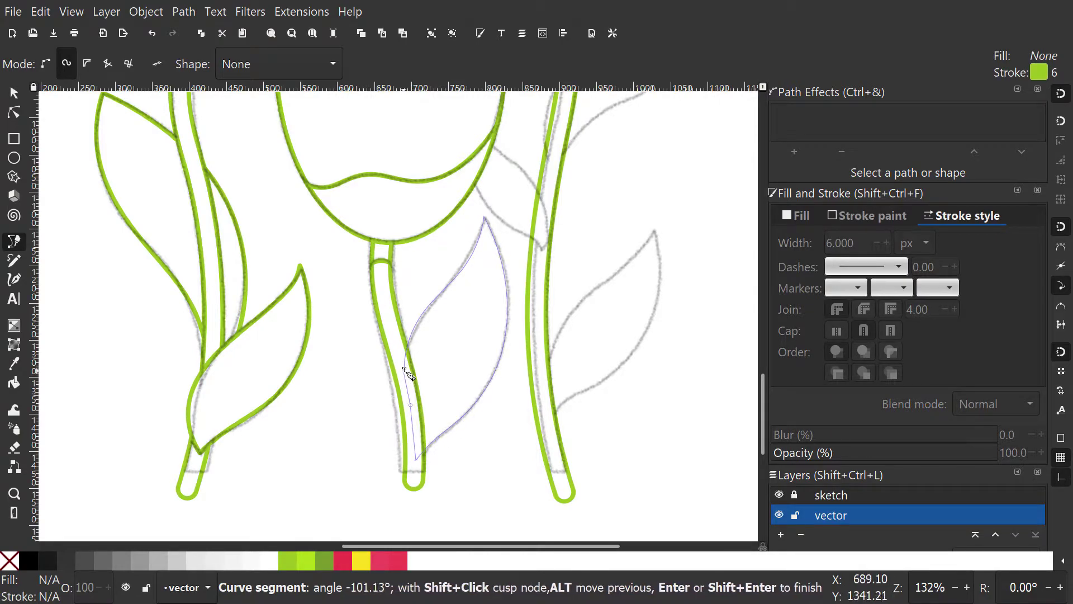
left_click(404, 370)
Subtract a duplicate of the middle stem from its leaf
key("s")
left_click(378, 315)
key("ctrl+d")
left_click(446, 288, "shift")
key("ctrl+minus")
left_click_drag(566, 220, 492, 334)
Trace the upper leaf of the right flower as a closed Spiro path crossing behind the stem
scroll(489, 327, "up", 1)
key("b")
scroll(449, 335, "up", 1)
left_click(373, 464)
left_click(364, 358)
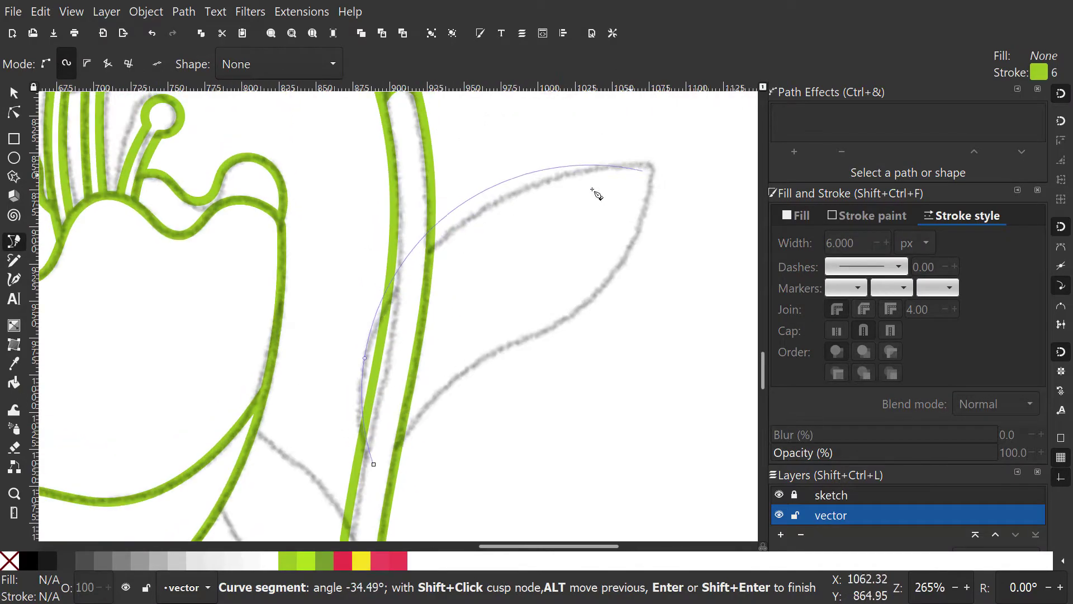
left_click(374, 464)
key("s")
key("ctrl+d")
left_click(387, 497, "shift")
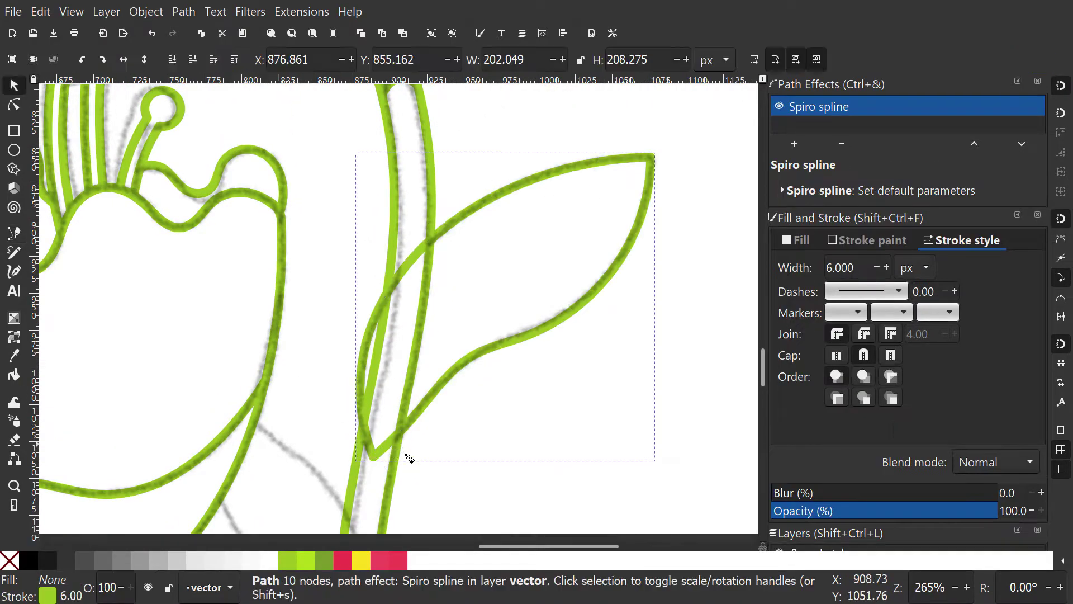
key("ctrl+minus")
key("ctrl+z")
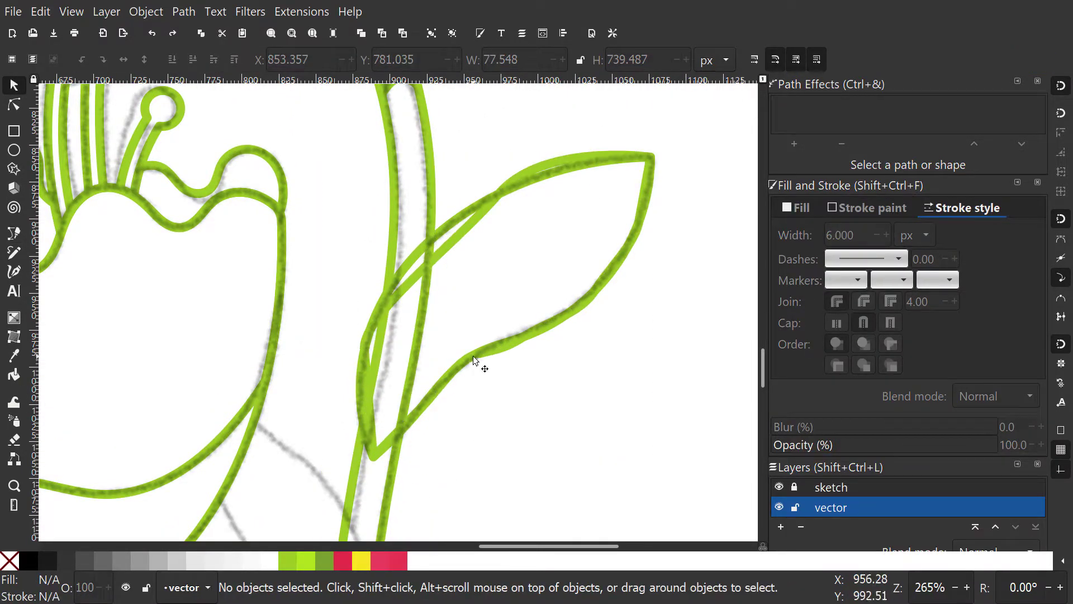
key("ctrl+a")
key("shift+Right")
key("shift+Left")
key("Escape")
left_click_drag(432, 207, 512, 239)
key("ctrl+z")
key("Delete")
Subtract a duplicate of the right stem from its upper leaf and break the leaf into separate pieces
left_click(432, 223)
key("ctrl+d")
scroll(448, 337, "down", 1)
left_click(468, 247, "shift")
key("ctrl+minus")
key("ctrl+shift+k")
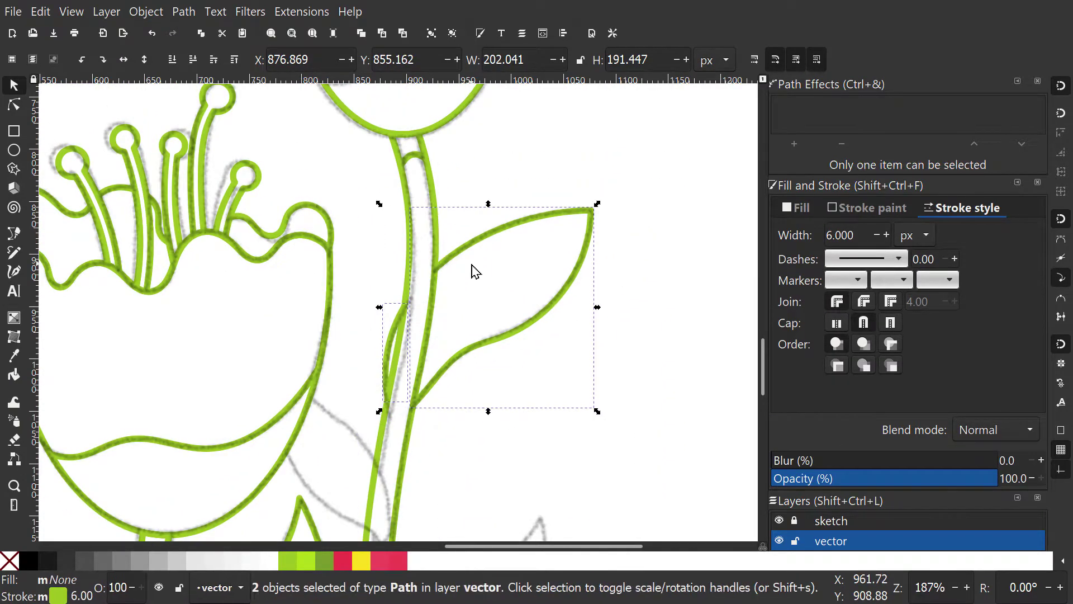
Trace the small leaf between the middle flower cup and the right stem as a closed Spiro path
scroll(474, 271, "down", 5)
key("Escape")
key("b")
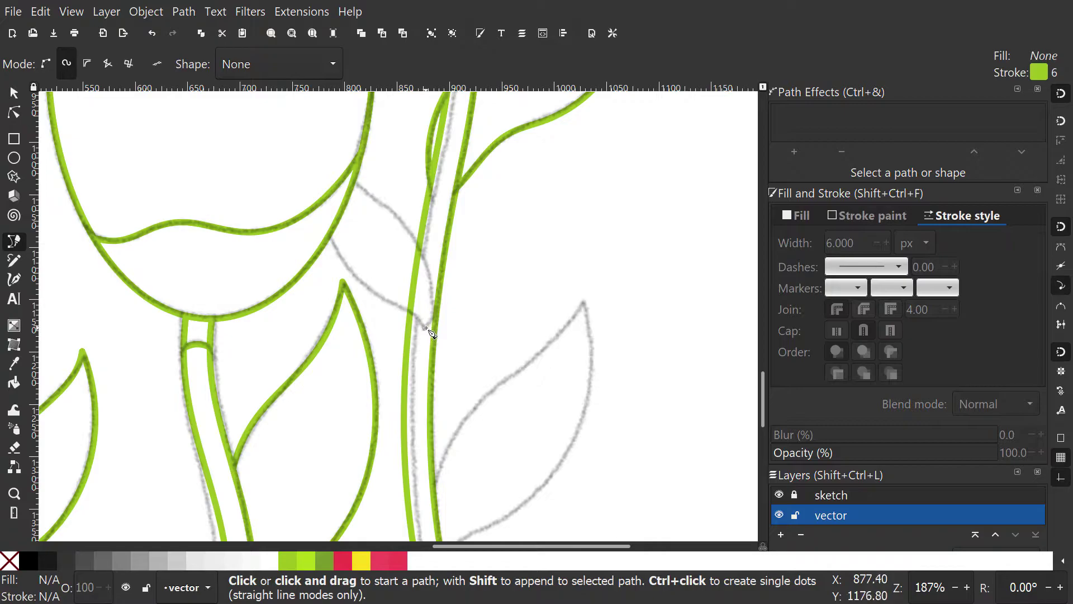
left_click(425, 328)
scroll(426, 329, "up", 1)
left_click(350, 142)
scroll(321, 139, "up", 2)
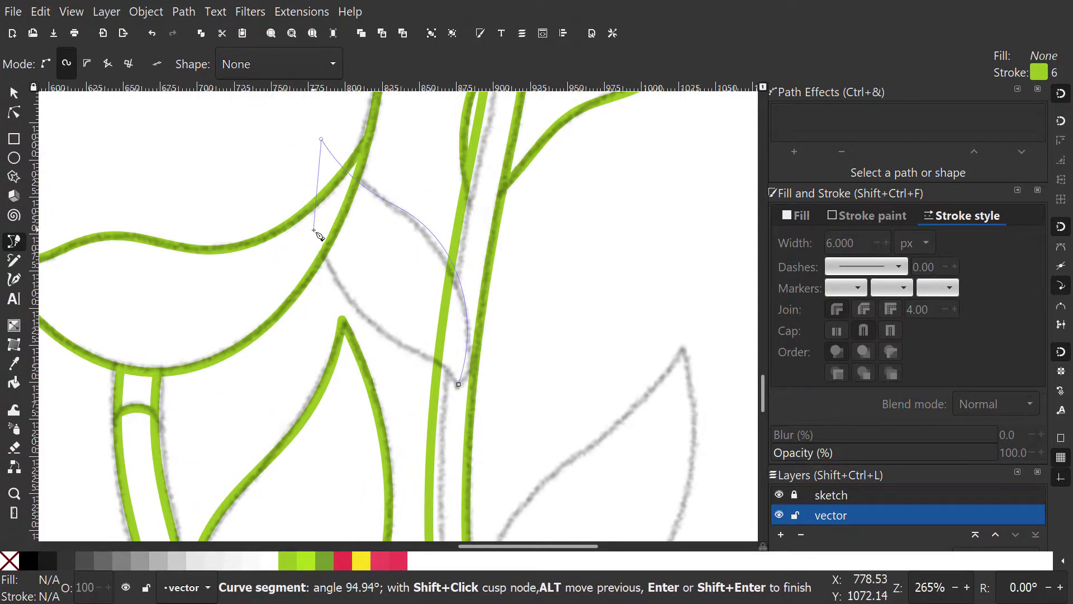
left_click(458, 384)
Subtract a duplicate of the small leaf from the right stem
scroll(480, 342, "up", 1)
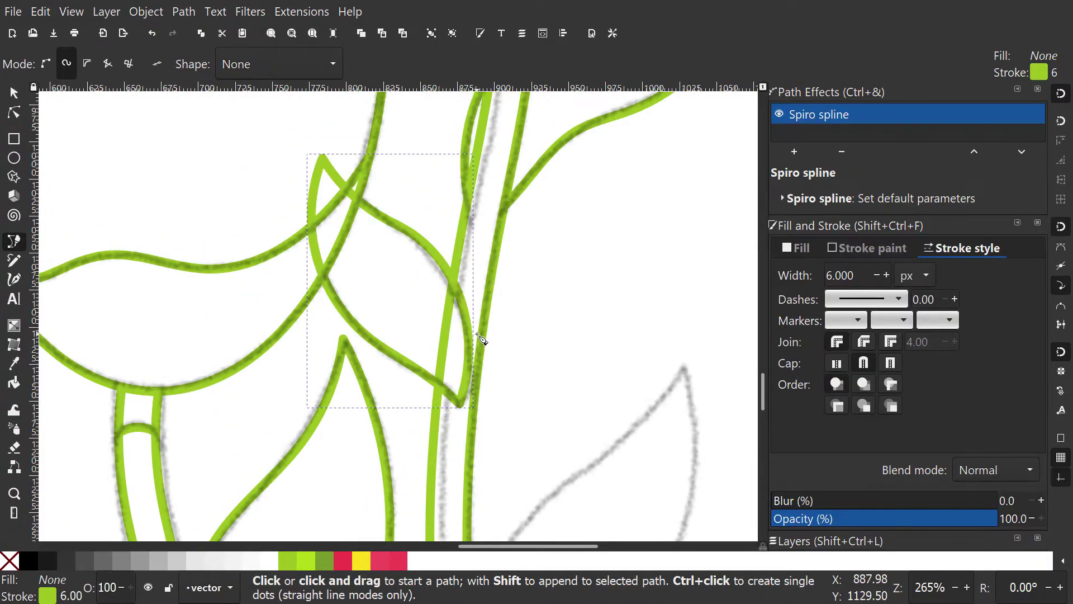
key("s")
key("ctrl+d")
left_click(491, 299, "shift")
key("ctrl+minus")
Subtract the middle flower's cup shape from the small leaf so the leaf ends at the cup's edge
scroll(506, 330, "up", 1)
left_click(311, 331)
left_click(433, 279, "shift")
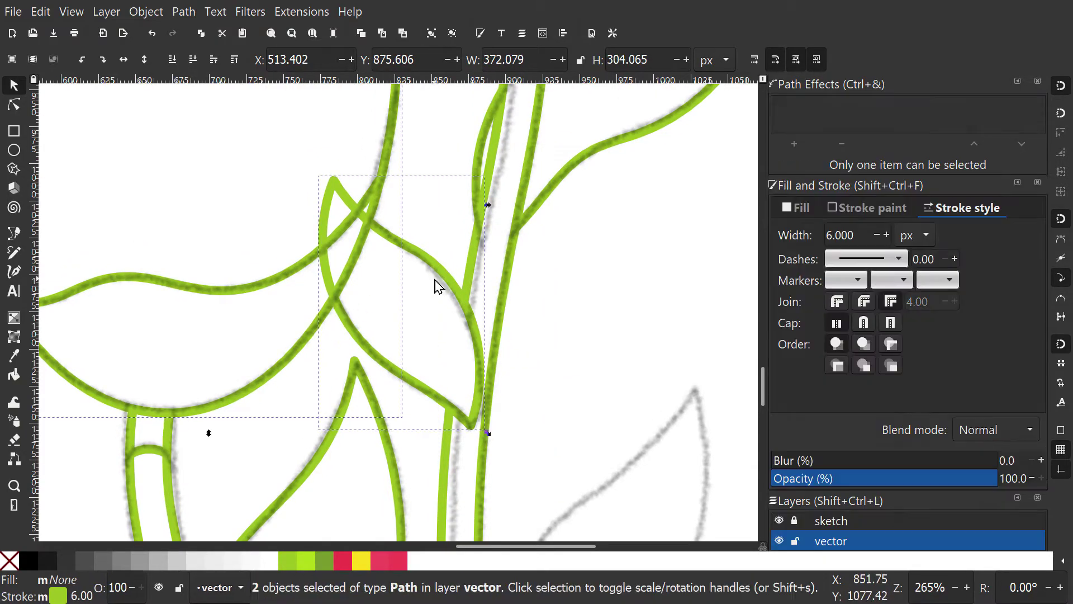
key("ctrl+minus")
Trace the lower leaf of the right flower as a closed Spiro path starting inside the stem
scroll(503, 359, "down", 1)
scroll(470, 335, "down", 1)
key("b")
left_click(428, 391)
left_click(462, 314)
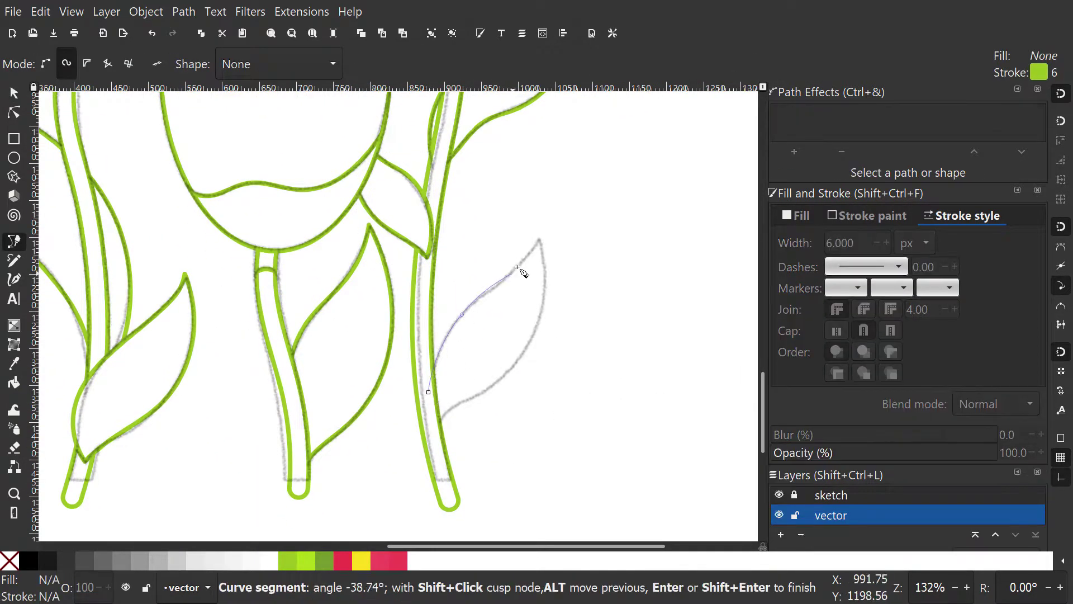
left_click(428, 392)
Trim the right flower's lower leaf where it overlaps the stem
key("s")
scroll(470, 391, "down", 1)
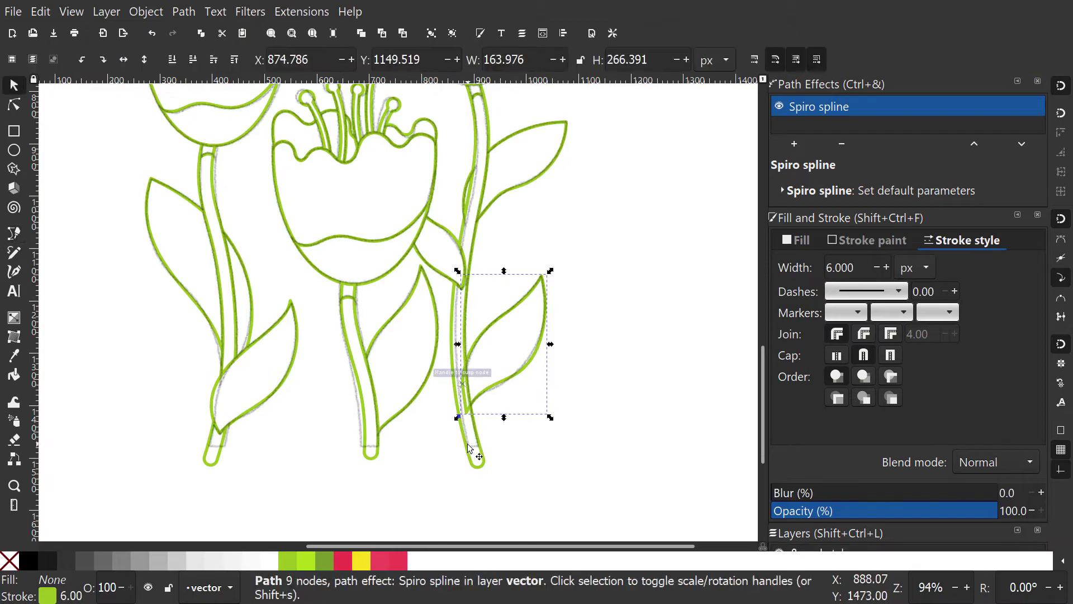
left_click(515, 348, "shift")
key("ctrl+plus")
scroll(480, 317, "up", 1)
scroll(475, 336, "down", 1)
Draw a rectangle about 913 px wide across the stem bottoms and use it to cut all three stems off level
scroll(256, 426, "down", 2)
key("r")
left_click_drag(254, 417, 591, 483)
key("s")
left_click(518, 423, "shift")
left_click(520, 424)
left_click(453, 417)
left_click(440, 423, "shift")
left_click(441, 425)
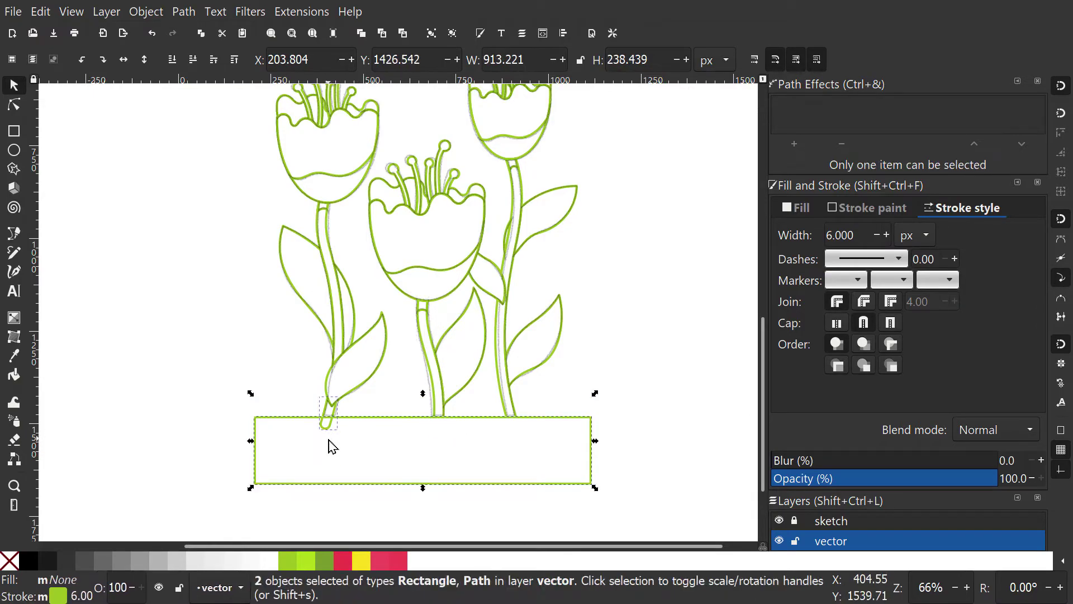
key("ctrl+minus")
scroll(475, 360, "up", 3)
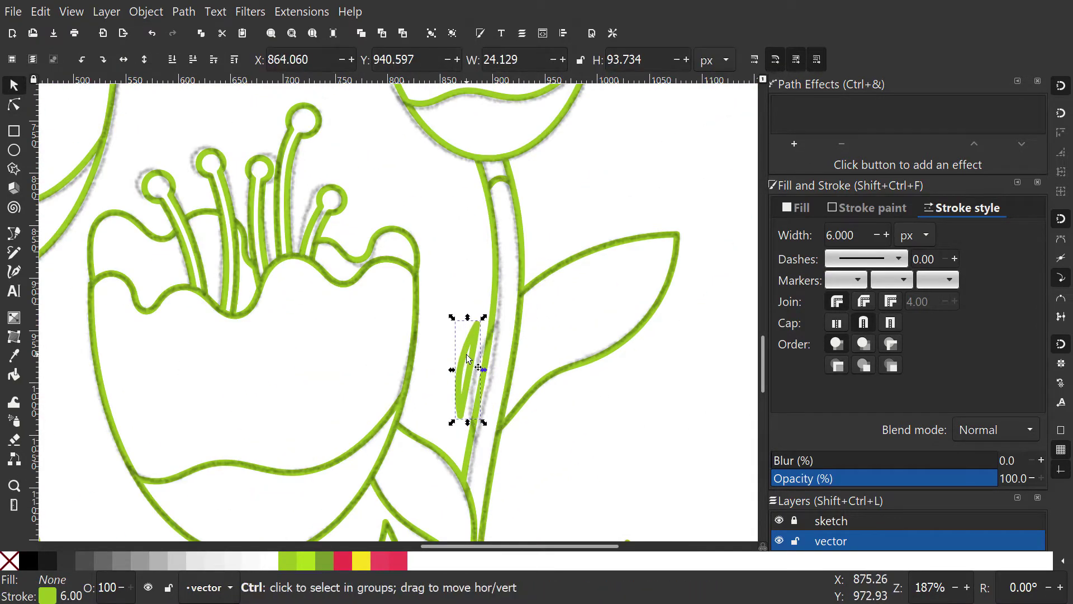
Give all the vector shapes a white fill and hide the sketch layer
scroll(468, 358, "down", 4)
key("5")
left_click(623, 386)
left_click_drag(238, 120, 641, 535)
key("3")
left_click(779, 520)
scroll(620, 440, "up", 1)
mouse_move(621, 440)
left_mouse_down()
mouse_move(706, 458)
mouse_move(748, 526)
left_mouse_up()
key("Escape")
Fill the upper part of all three flower cups pinkish red and the bands at their base a deeper red
left_click(468, 368)
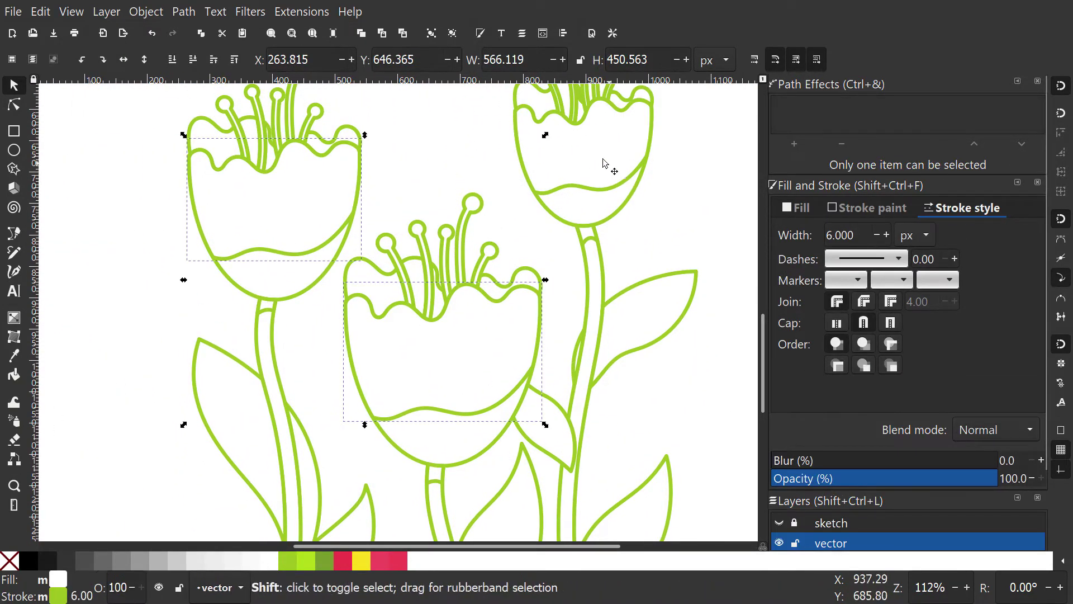
left_click(380, 560)
left_click_drag(417, 435, 397, 472)
left_click(399, 455)
left_click(560, 224, "shift")
left_click(397, 561)
Fill the left back petal of all three flowers with crimson
left_click(193, 181)
left_click(357, 329, "shift")
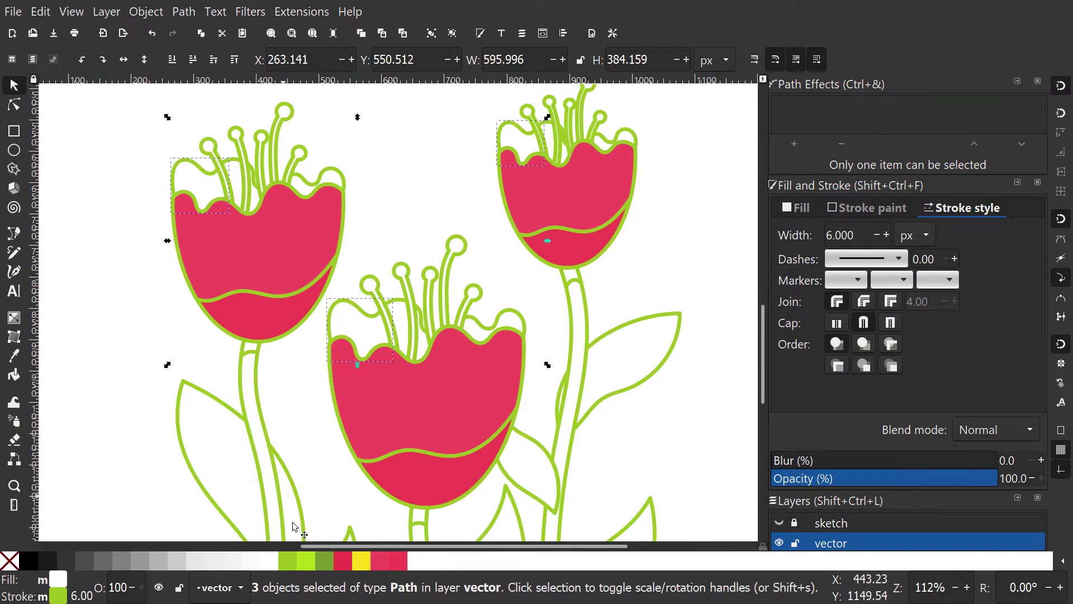
left_click(342, 560)
Fill the left flower's remaining back petal pieces with the crimson sampled from its first back petal
scroll(247, 190, "up", 2)
left_click_drag(247, 190, 301, 274)
left_click(286, 269)
scroll(317, 281, "up", 2)
left_click(311, 306, "shift")
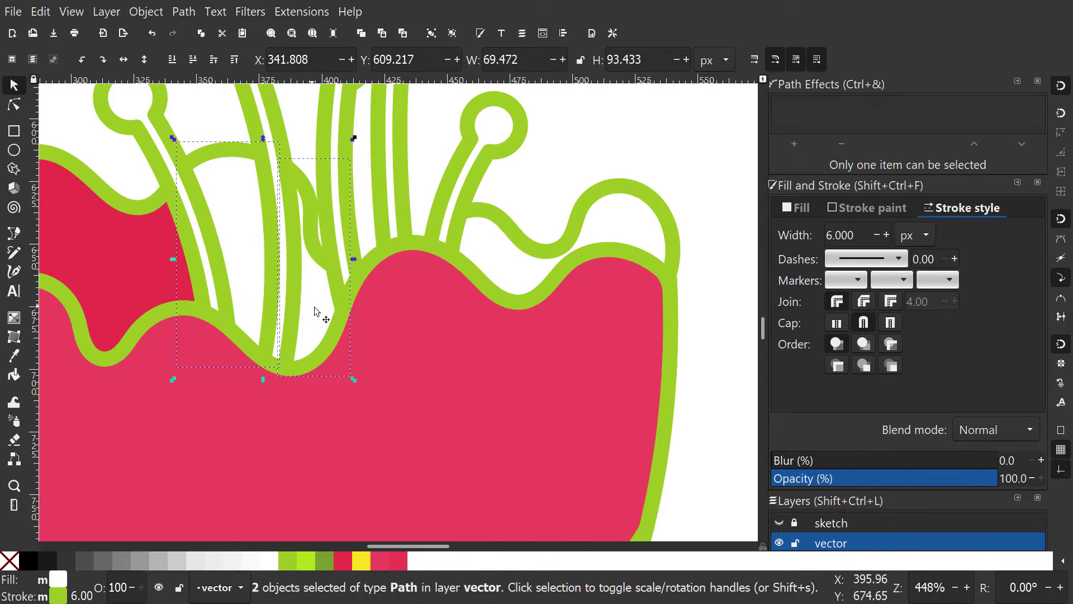
left_click(500, 266, "shift")
key("d")
left_click(483, 319)
scroll(483, 319, "down", 2)
key("s")
Fill the middle flower's remaining back petal pieces between the stamens with the crimson sampled from its left petal
scroll(376, 275, "up", 1)
left_click(376, 275)
scroll(447, 316, "up", 2)
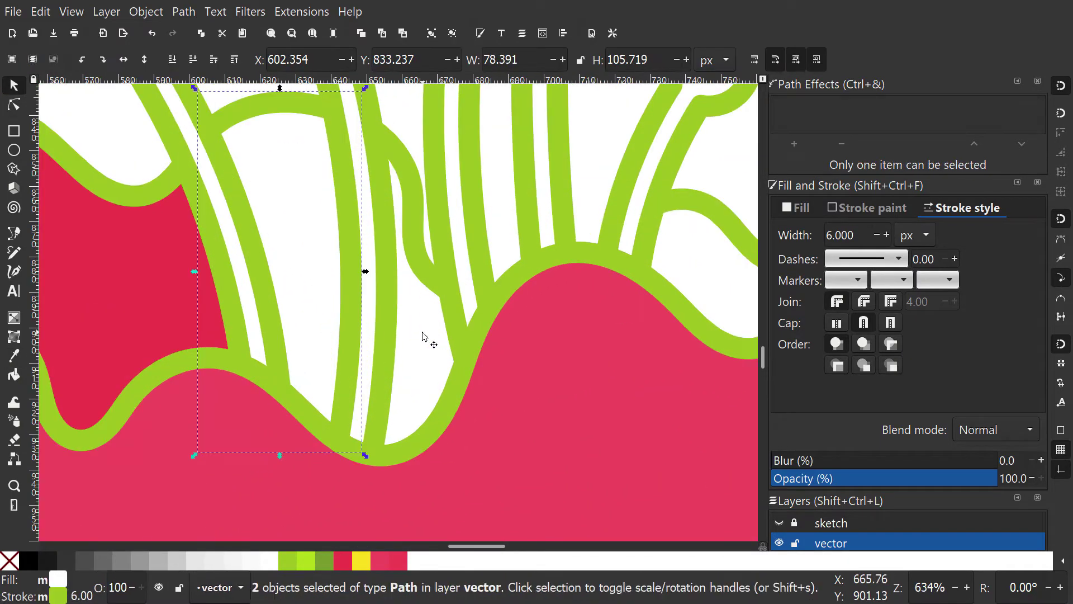
left_click(422, 333, "shift")
scroll(485, 311, "down", 3)
left_click(562, 305, "shift")
key("d")
left_click(341, 290)
scroll(341, 291, "down", 2)
key("s")
Fill the right flower's remaining back petal pieces with the sampled crimson of its left petal
scroll(405, 251, "up", 3)
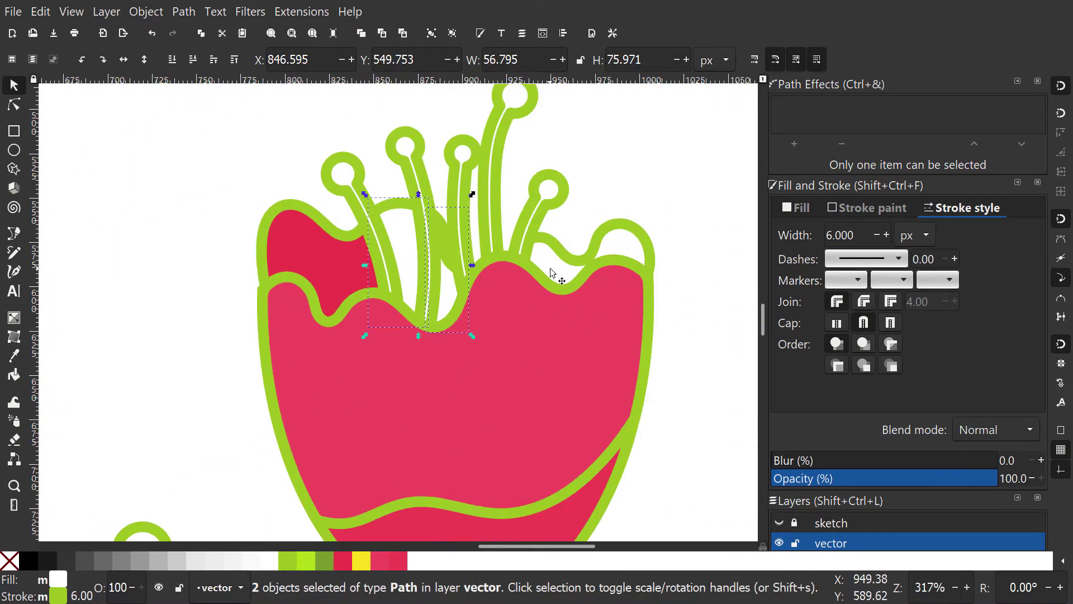
left_click(549, 267, "shift")
key("d")
left_click(347, 249)
scroll(384, 307, "down", 3)
key("s")
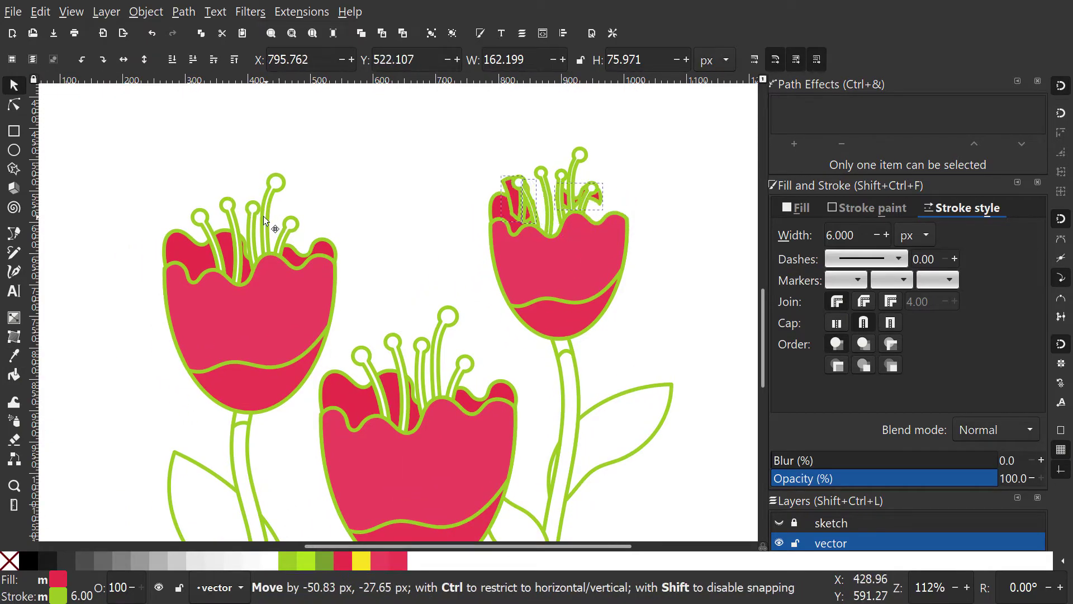
left_click(406, 241)
Select the stamens of all three flowers and fill them yellow
left_click_drag(306, 238, 311, 240)
left_click_drag(485, 166, 533, 185)
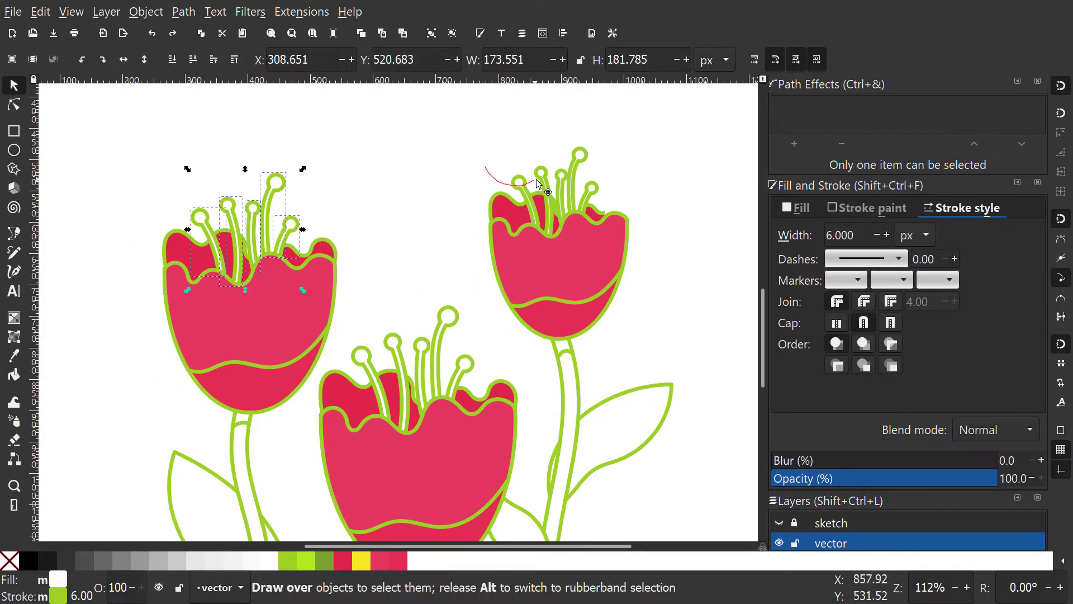
left_click(361, 560)
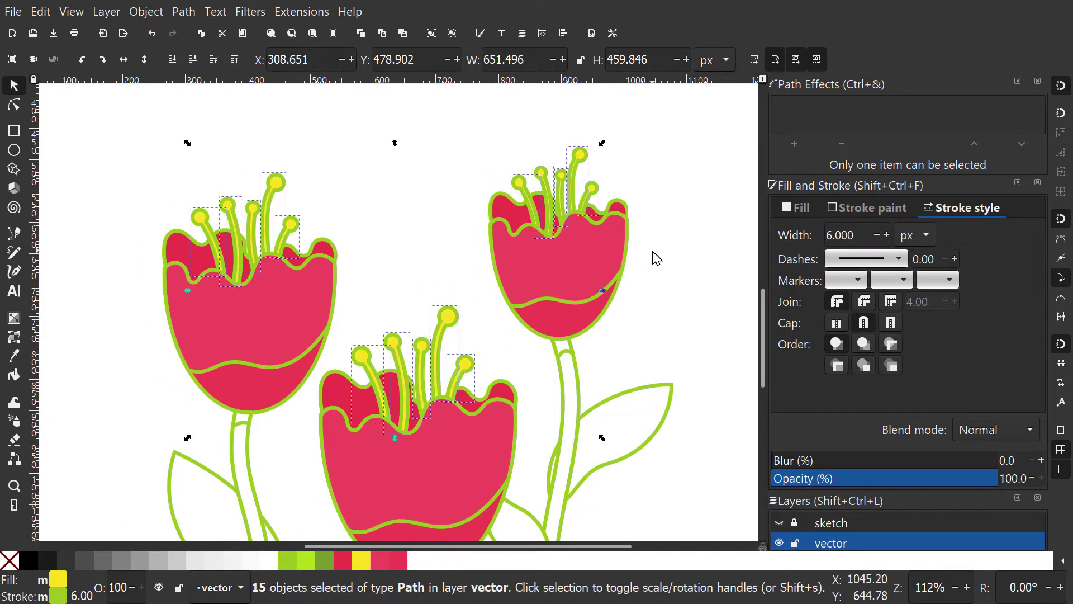
scroll(699, 252, "up", 1)
key("Escape")
Fill the stems of all three flowers with the medium green #9ac421
scroll(538, 320, "down", 2)
left_click(411, 355)
left_click(525, 402, "shift")
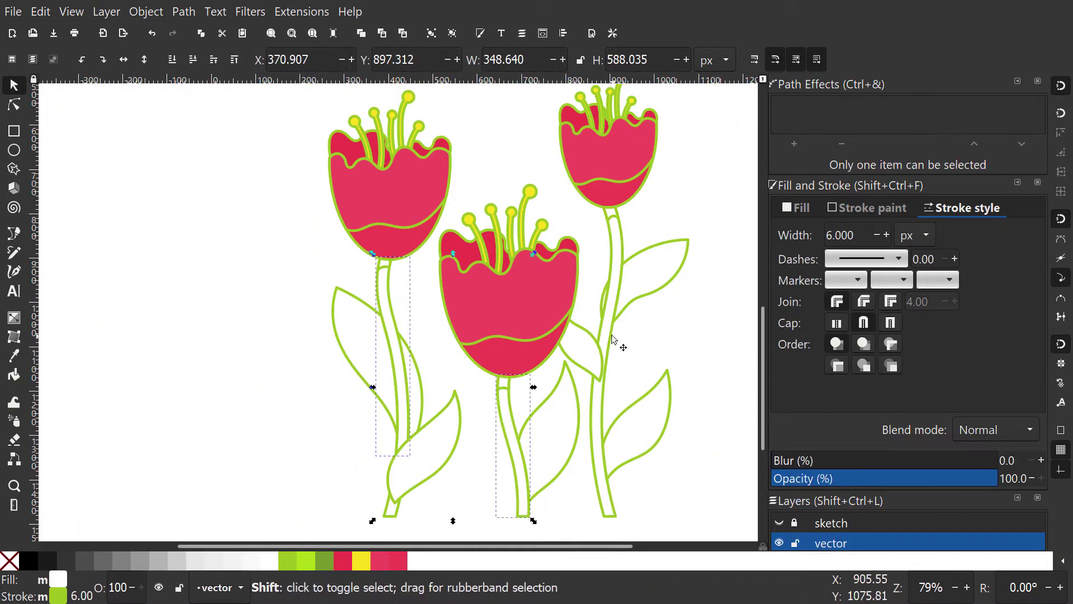
left_click(289, 562)
Fill the shadow shapes at the top of the three stems with dark green
left_click_drag(417, 402, 405, 400)
scroll(387, 255, "up", 2)
left_click(352, 270)
left_click(589, 500, "shift")
left_click_drag(686, 353, 400, 510)
left_click(519, 316, "shift")
left_click(325, 562)
scroll(412, 448, "down", 1)
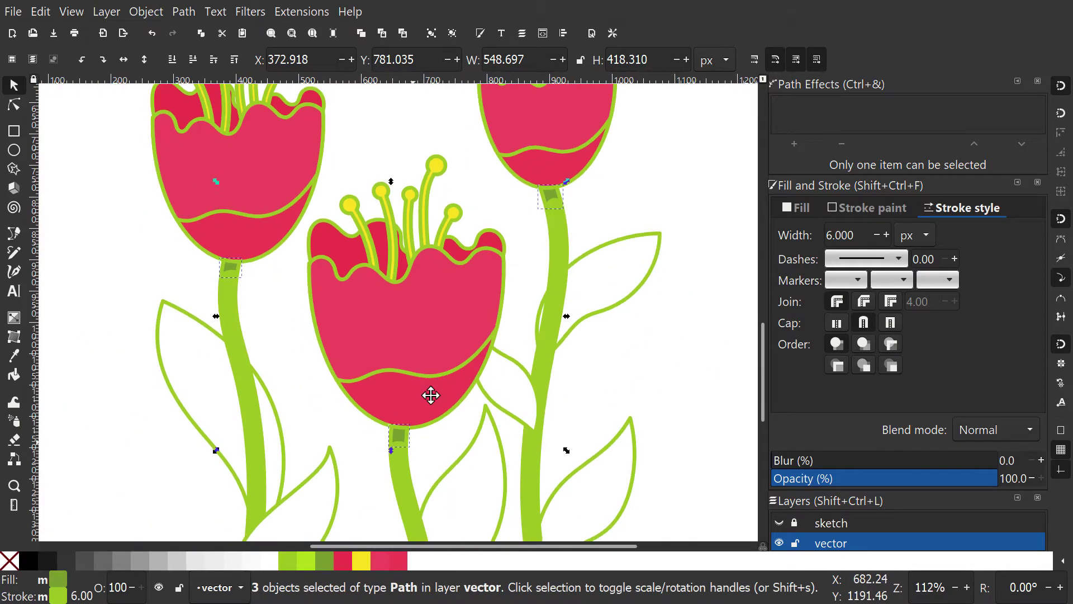
Fill the left flower's lower leaf and stem end with green #9ac421, and the leaf pieces on both sides of its stem with light green #adda1a
scroll(385, 431, "down", 5)
left_click(355, 411)
left_click(288, 563)
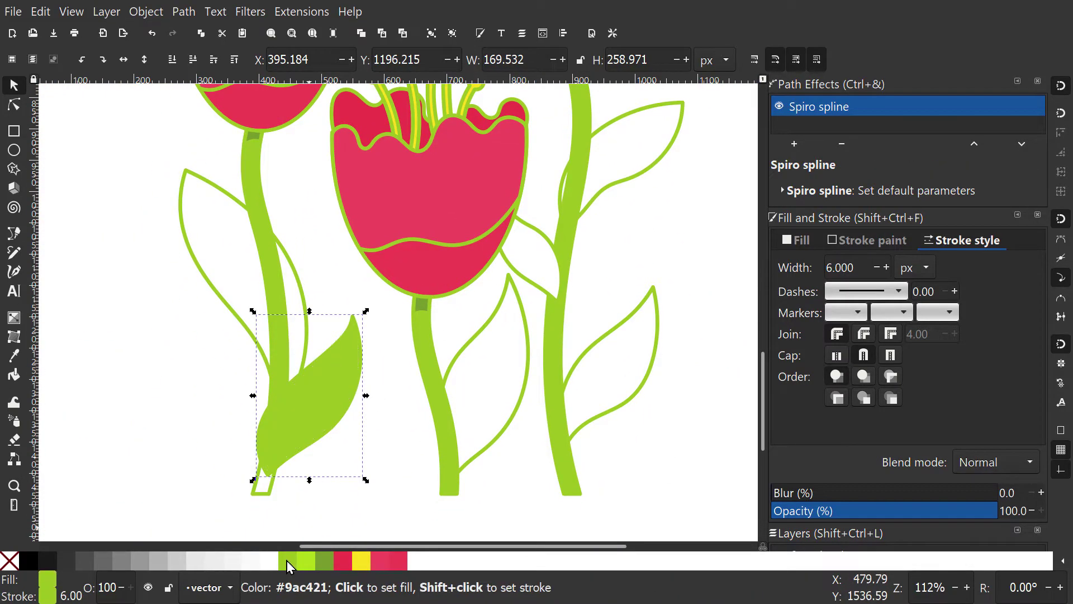
key("Tab")
left_click(306, 563)
key("Tab")
key("Tab")
key("Tab")
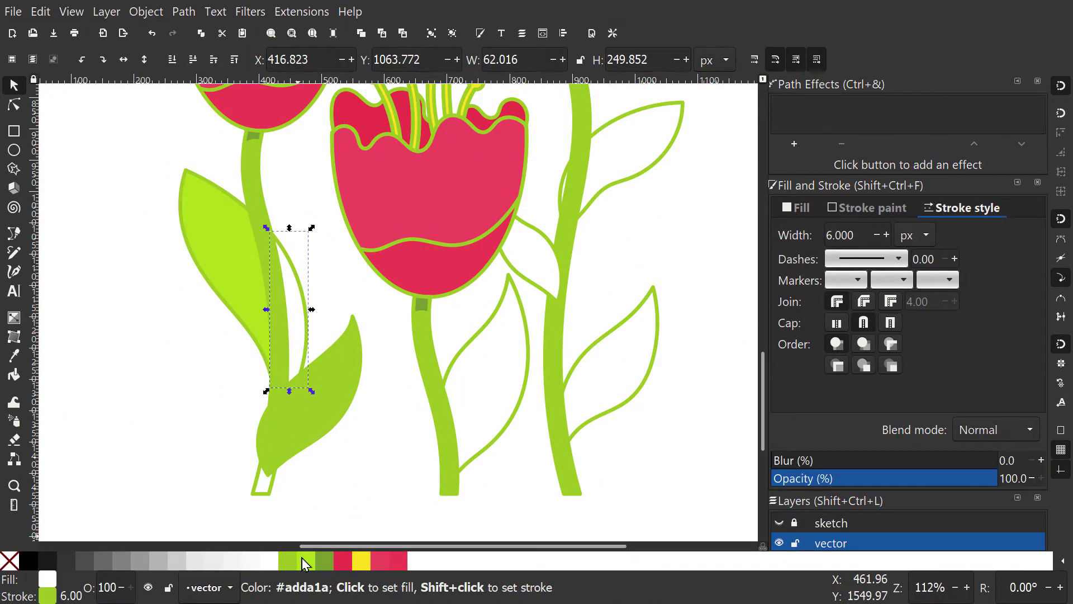
left_click(288, 562)
Fill the middle flower's leaf light green and colour the right flower's remaining leaves with the green shades
key("Tab")
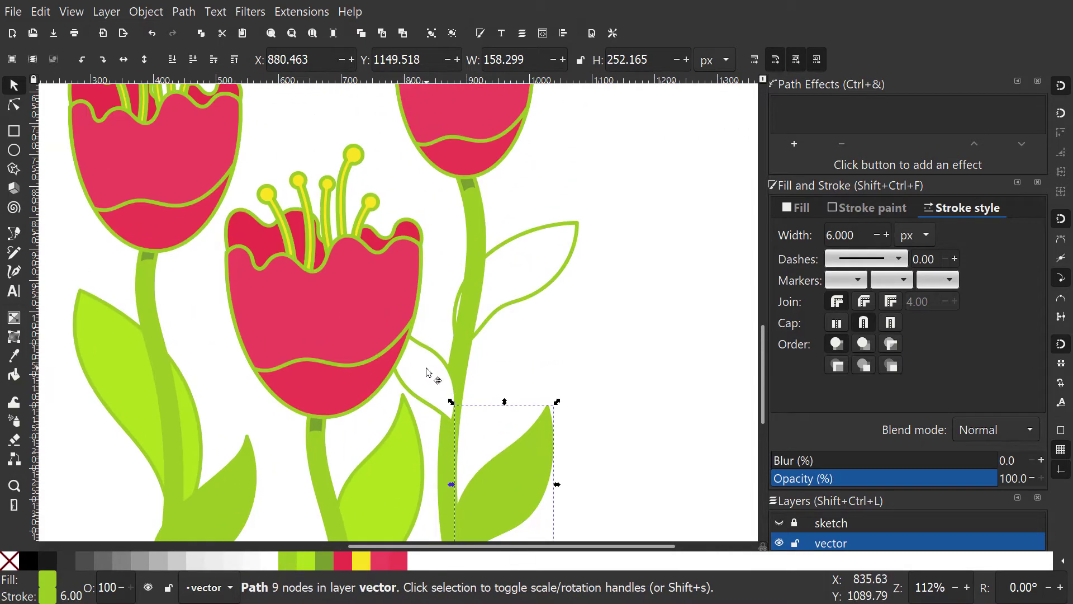
left_click(288, 562)
left_click(311, 567)
scroll(454, 333, "up", 2)
key("Tab")
Select the entire flower artwork and remove the stroke from every object
scroll(284, 491, "down", 3)
mouse_move(552, 499)
left_mouse_down()
mouse_move(201, 148)
mouse_move(193, 86)
left_mouse_up()
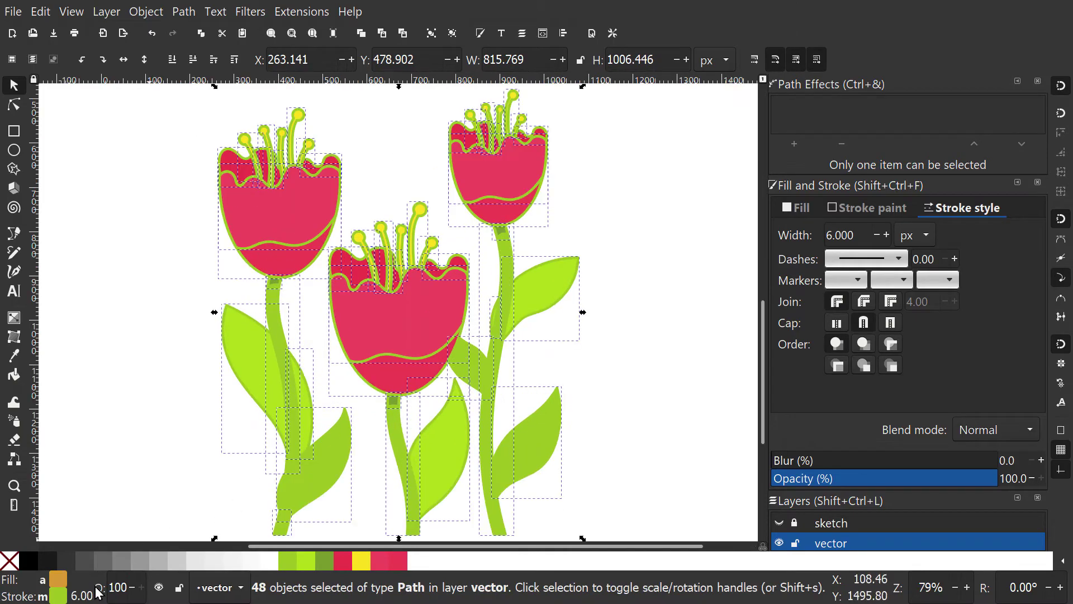
left_click(10, 560, "shift")
left_click(637, 419)
scroll(596, 390, "down", 1)
scroll(642, 424, "up", 1)
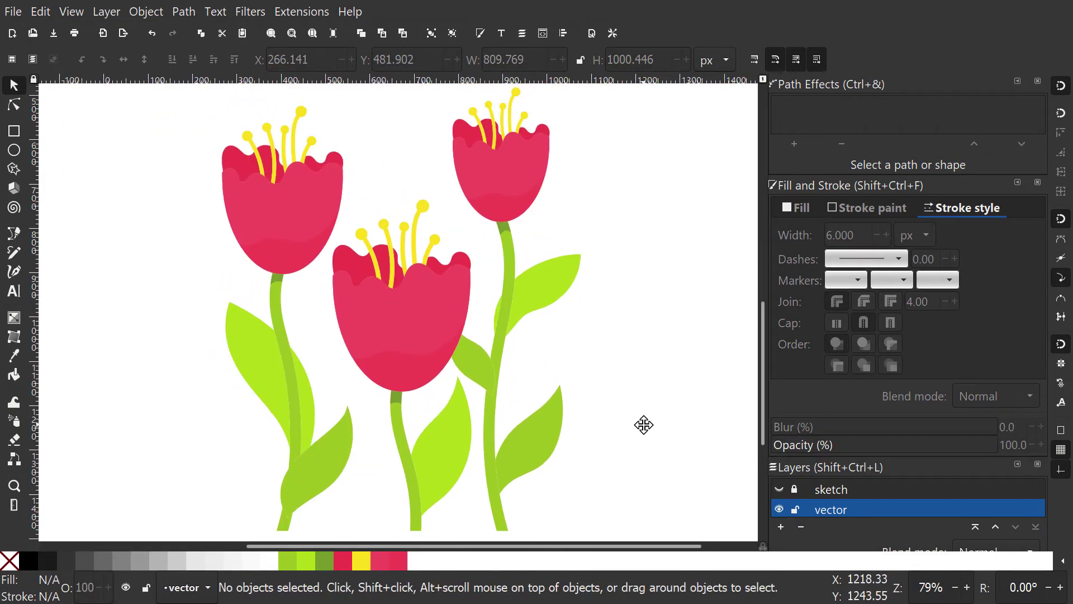